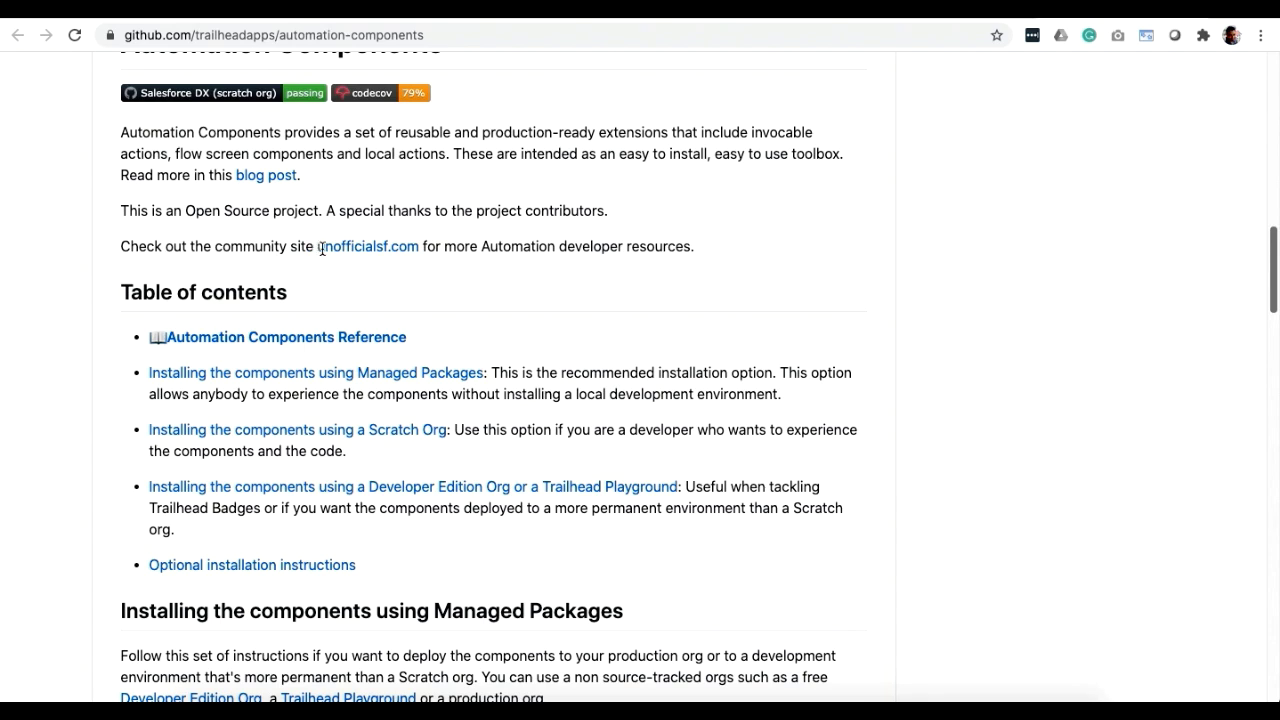
pyautogui.moveTo(321, 249); pyautogui.dragTo(422, 248)
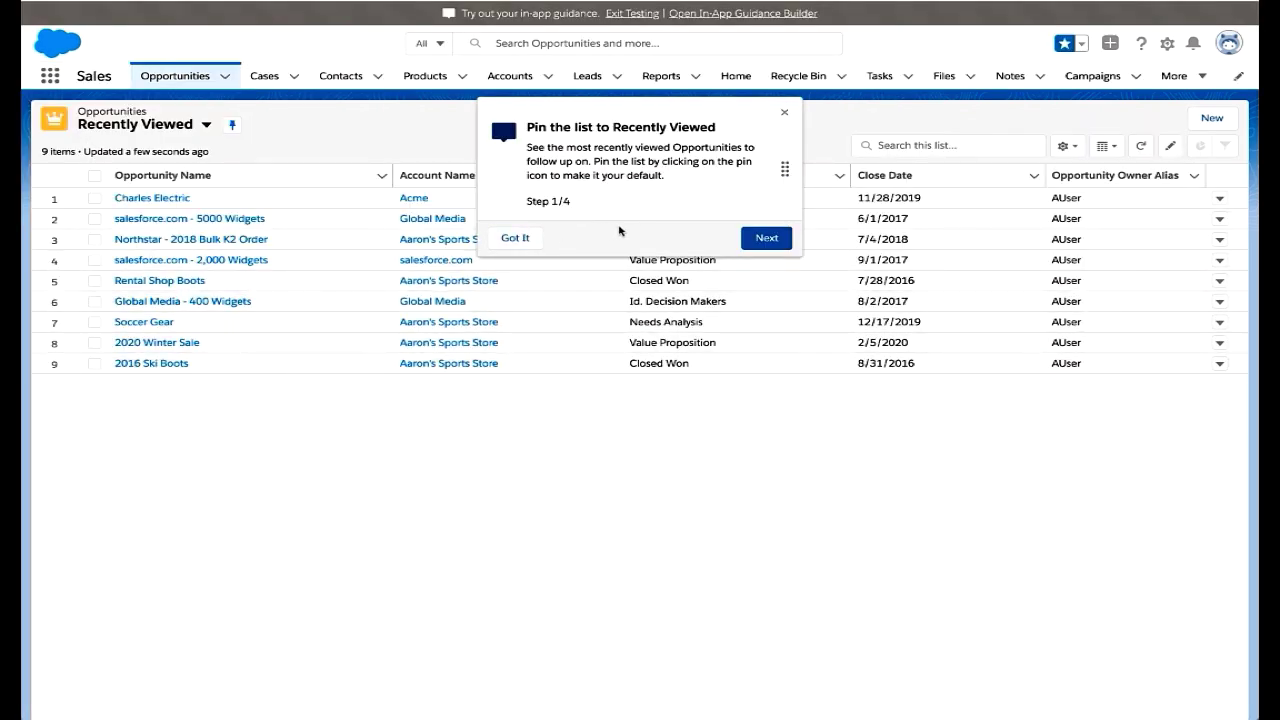
# - Advance the walkthrough to the inline details step and set the Charles Electric opportunity's probability to 20%, saving the record
pyautogui.click(766, 240)
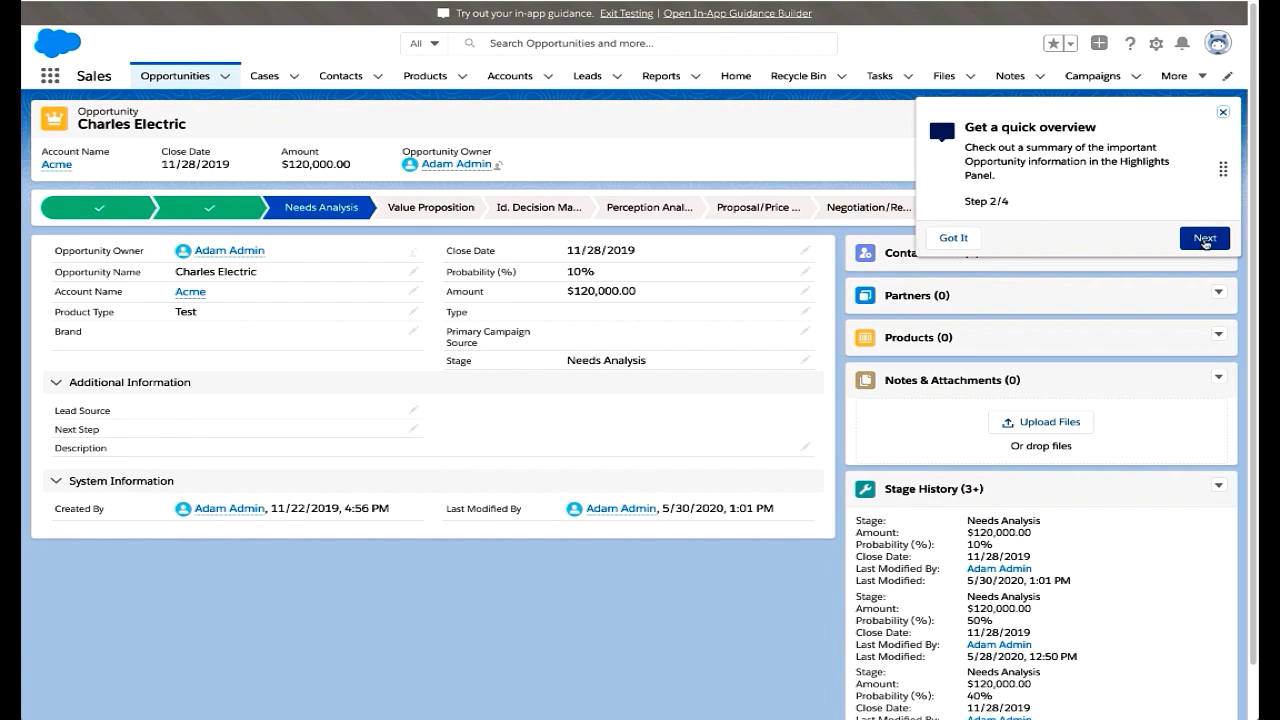
pyautogui.click(1204, 239)
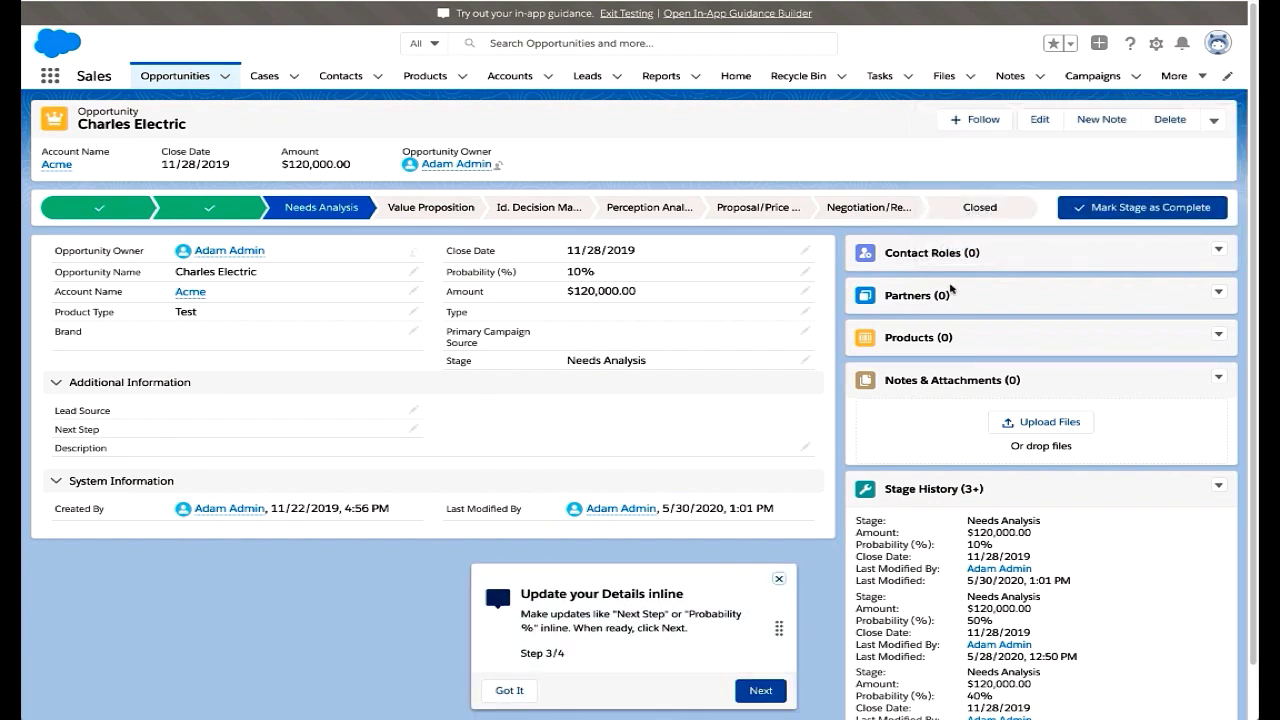
pyautogui.click(806, 273)
pyautogui.write('20')
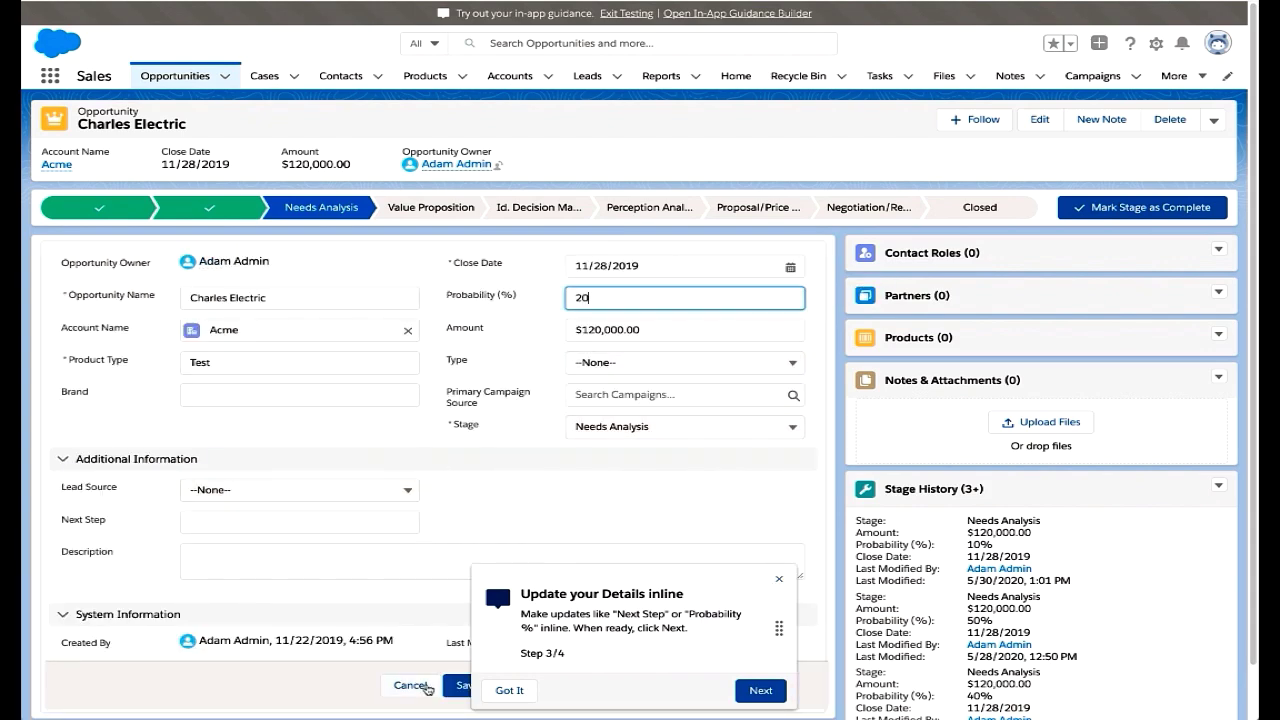
pyautogui.click(458, 686)
# - Move the walkthrough prompt aside, proceed to the final step and play its embedded case management video
pyautogui.moveTo(781, 631); pyautogui.dragTo(838, 450)
pyautogui.click(816, 509)
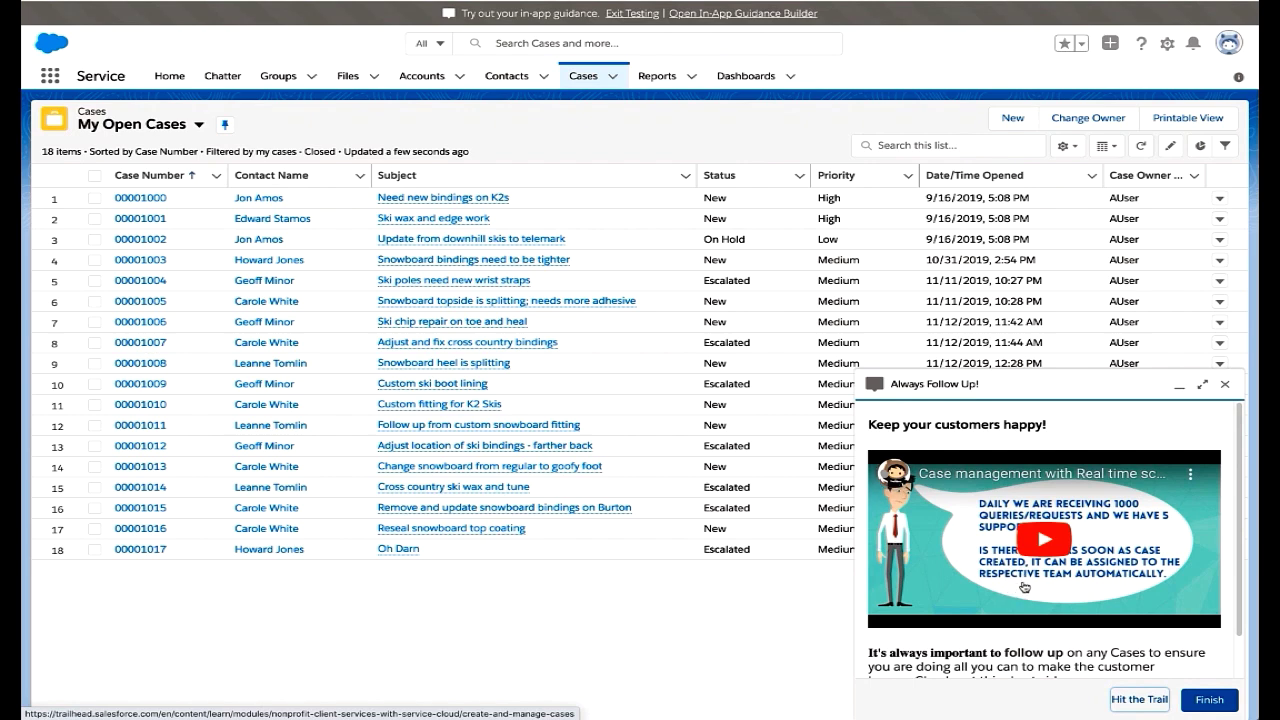
pyautogui.click(1046, 548)
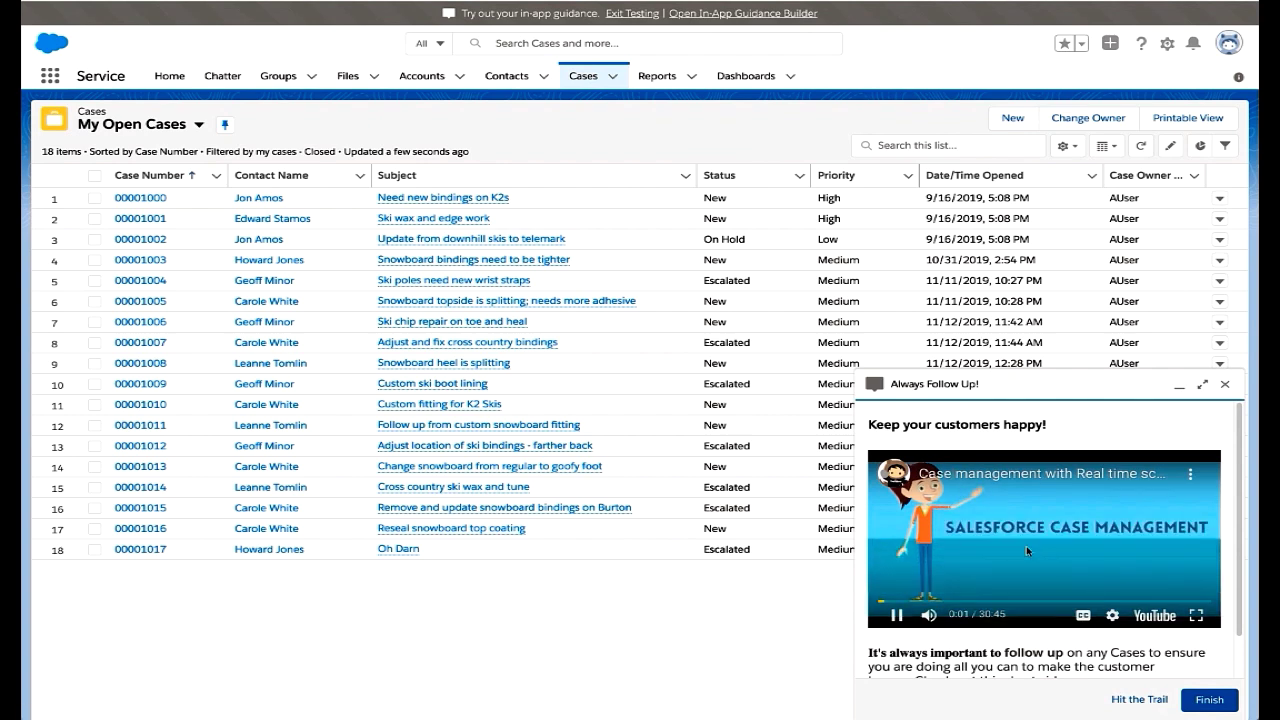
pyautogui.click(1026, 668)
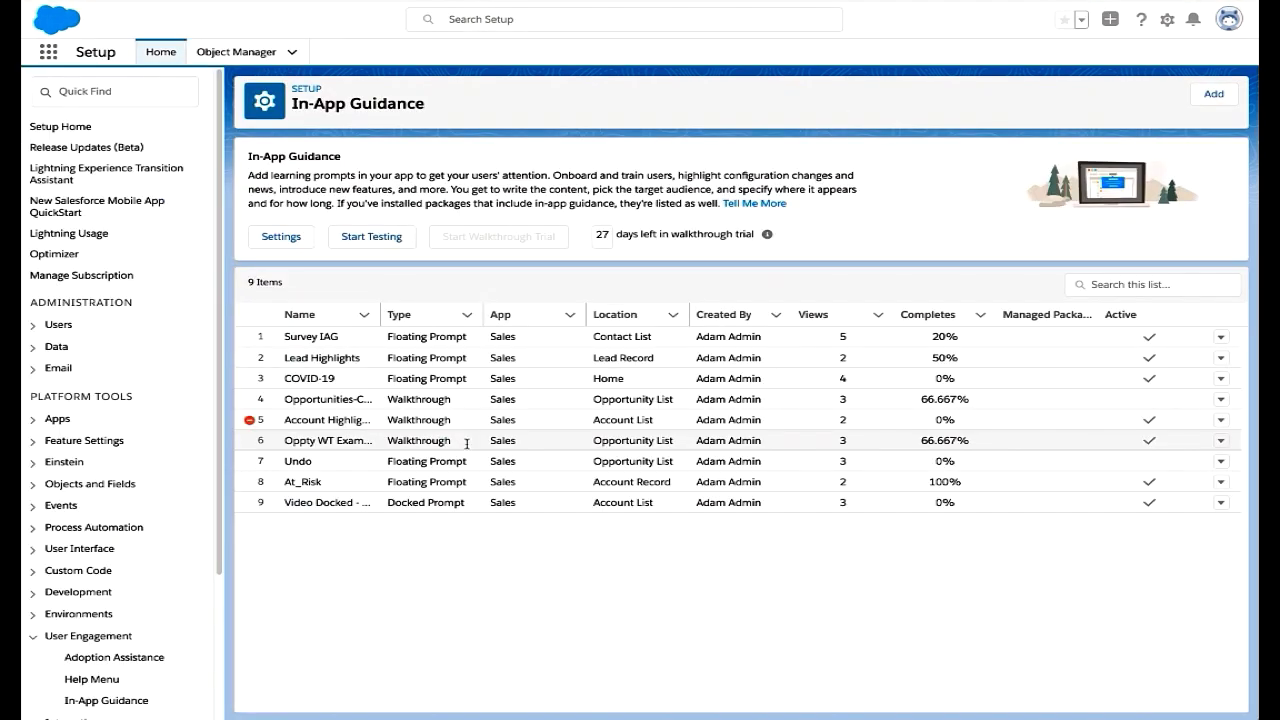
# - Open the Oppty WT Example 2 walkthrough for editing and show the content settings of its first step
pyautogui.click(1220, 440)
pyautogui.click(1172, 358)
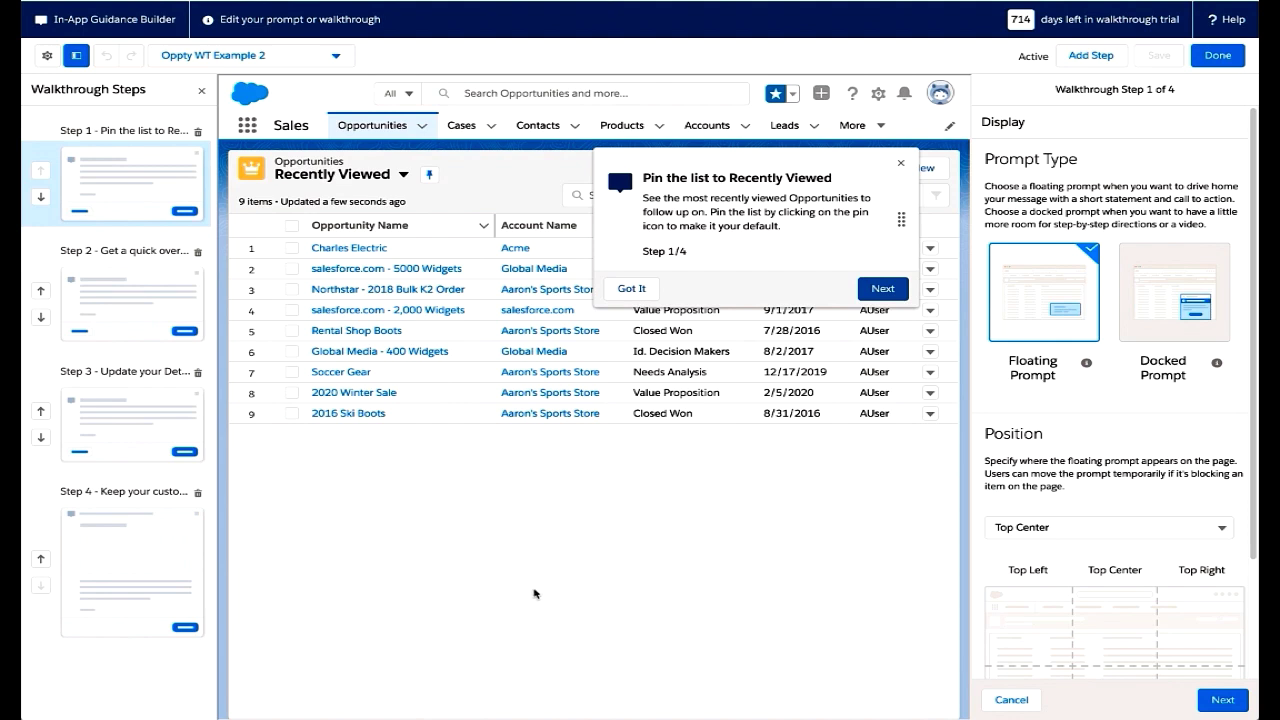
pyautogui.click(1222, 702)
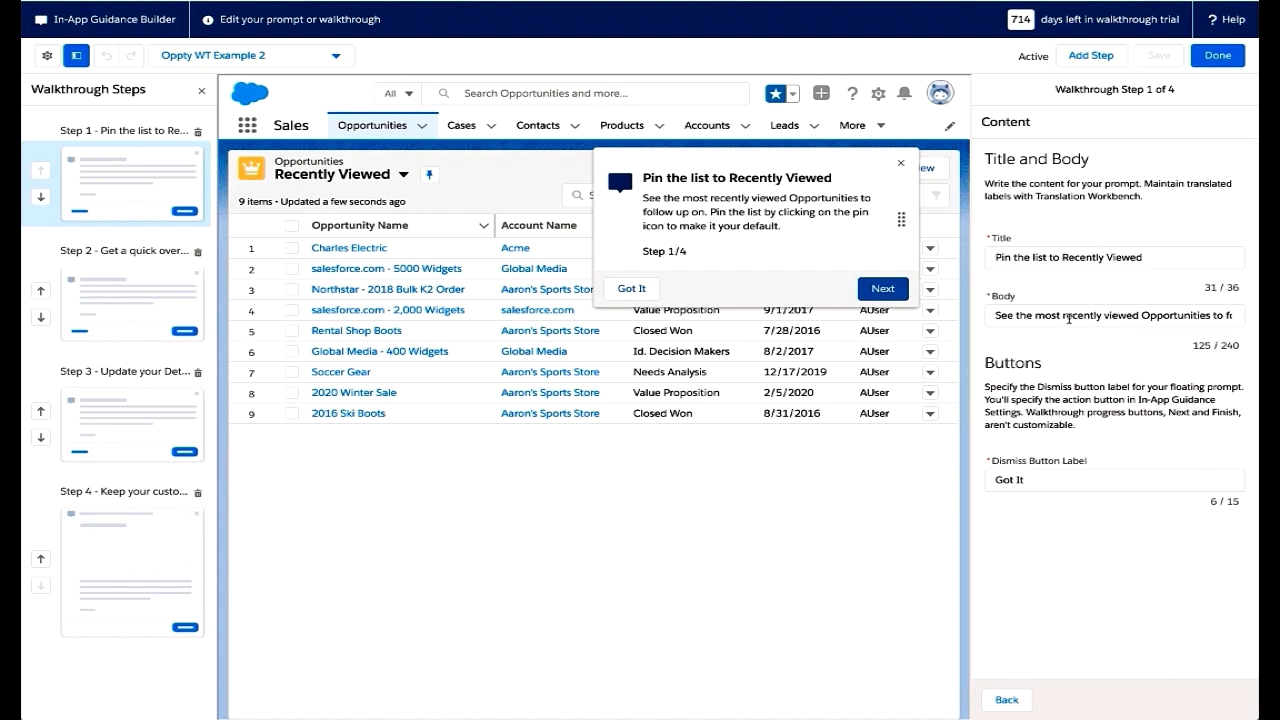
# - View steps 4 and 3 of the walkthrough and start adding another step
pyautogui.click(126, 560)
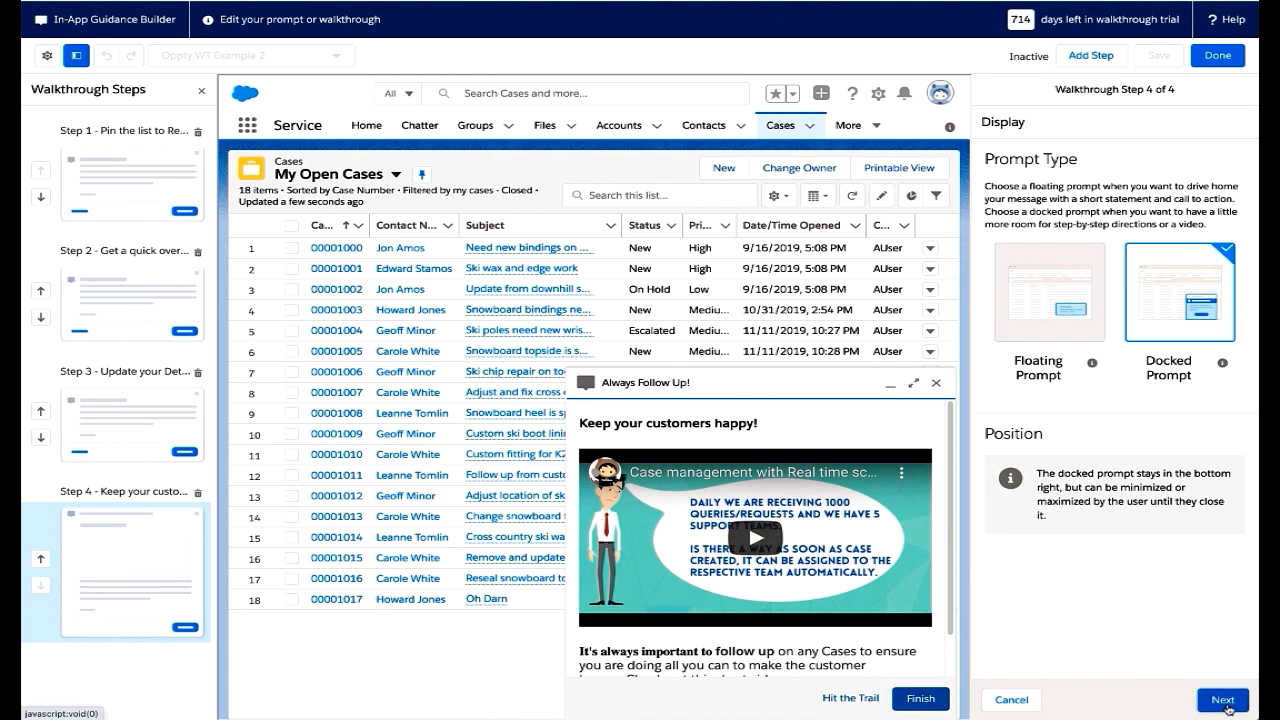
pyautogui.click(110, 428)
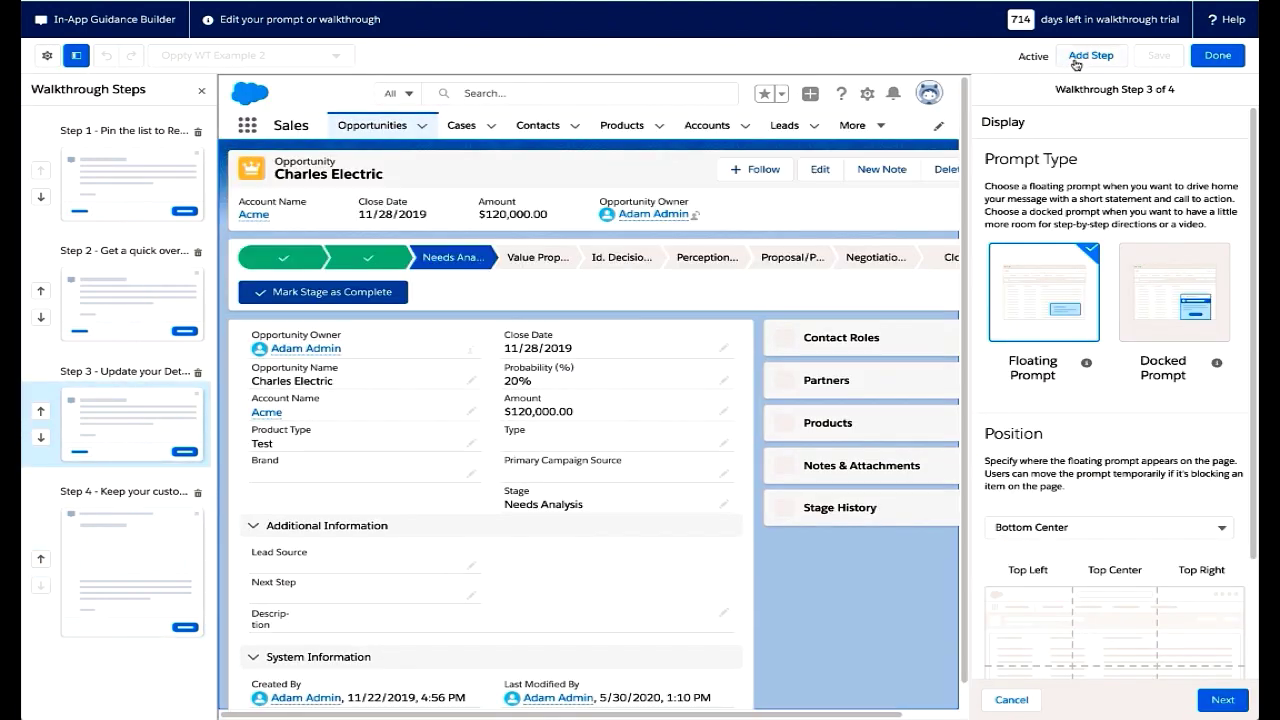
pyautogui.click(1082, 57)
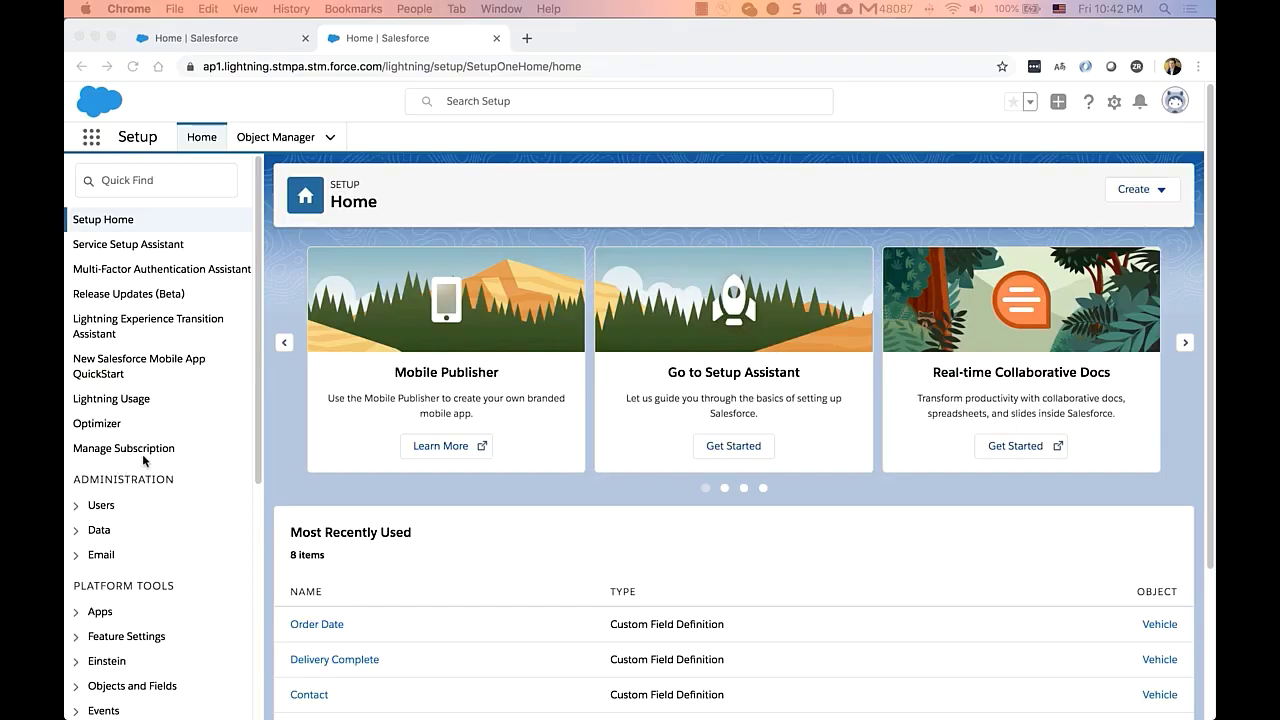
# - Open the Briefcase page in the Offline section of the platform tools
pyautogui.scroll(-5, 145, 468)
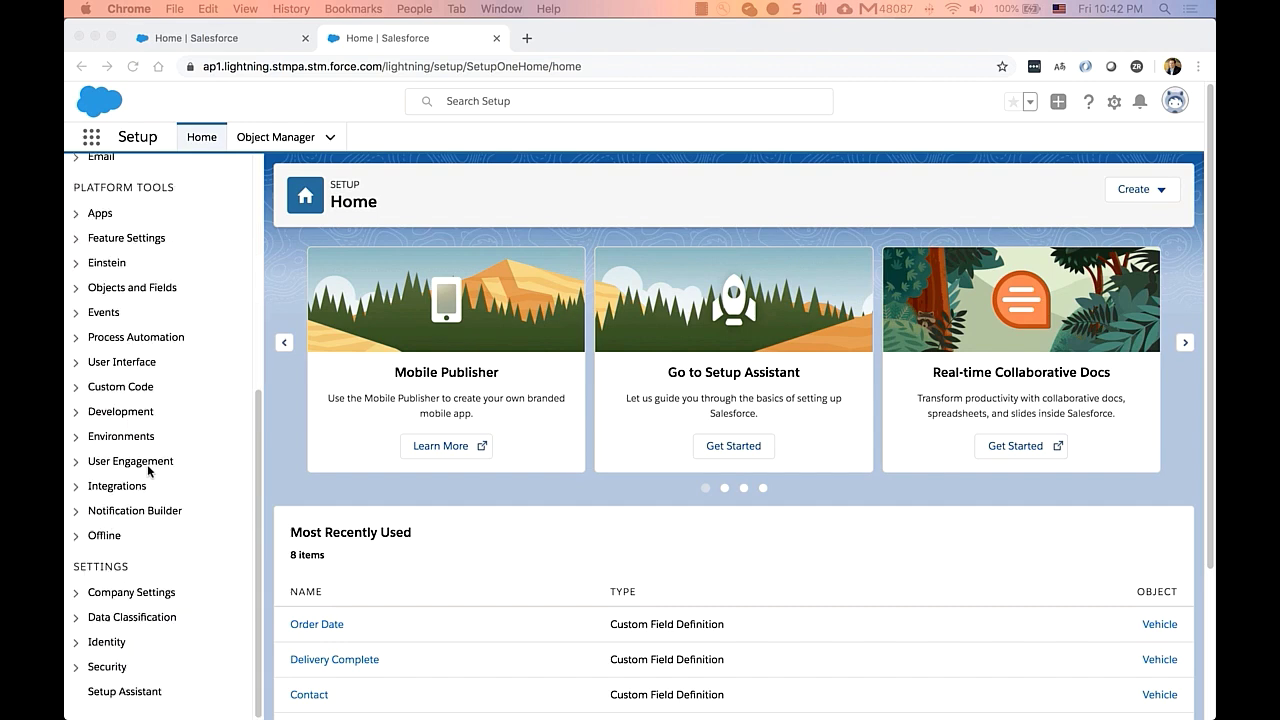
pyautogui.click(100, 533)
pyautogui.click(124, 563)
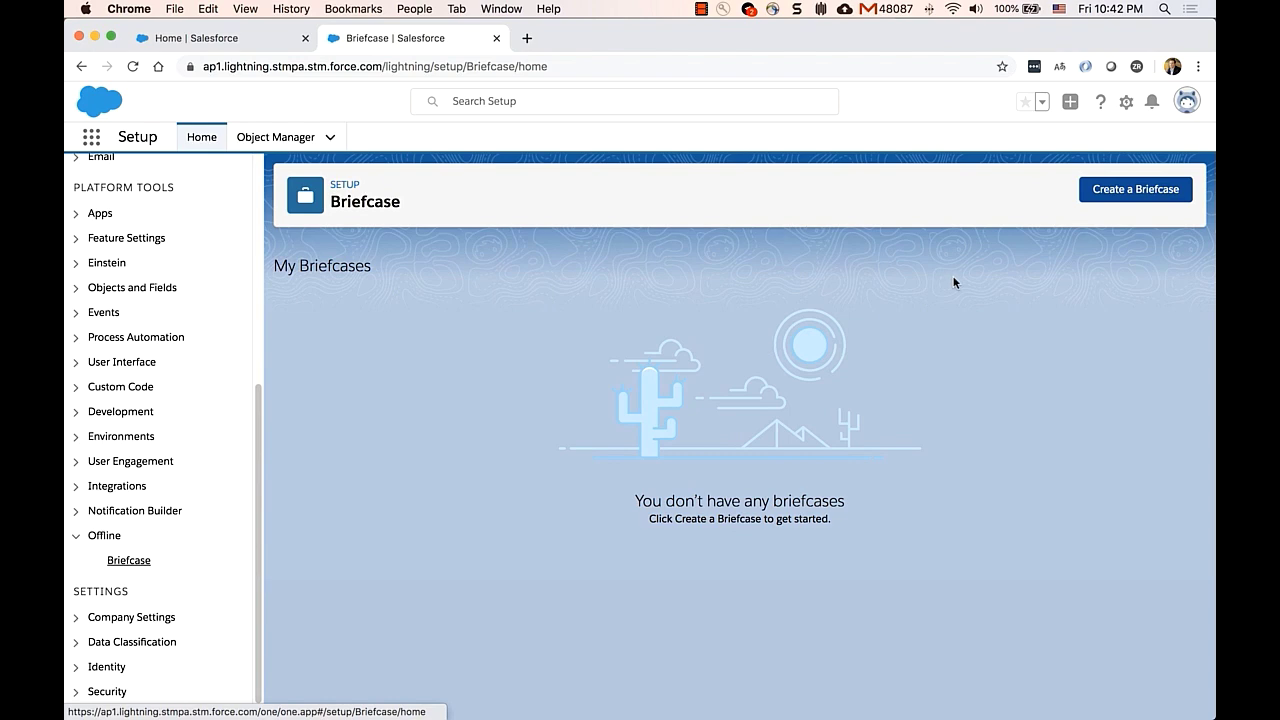
# - Create a briefcase with the name Vehicle Sales and the developer name Vehicle_Sales, and continue to data selection
pyautogui.click(1149, 194)
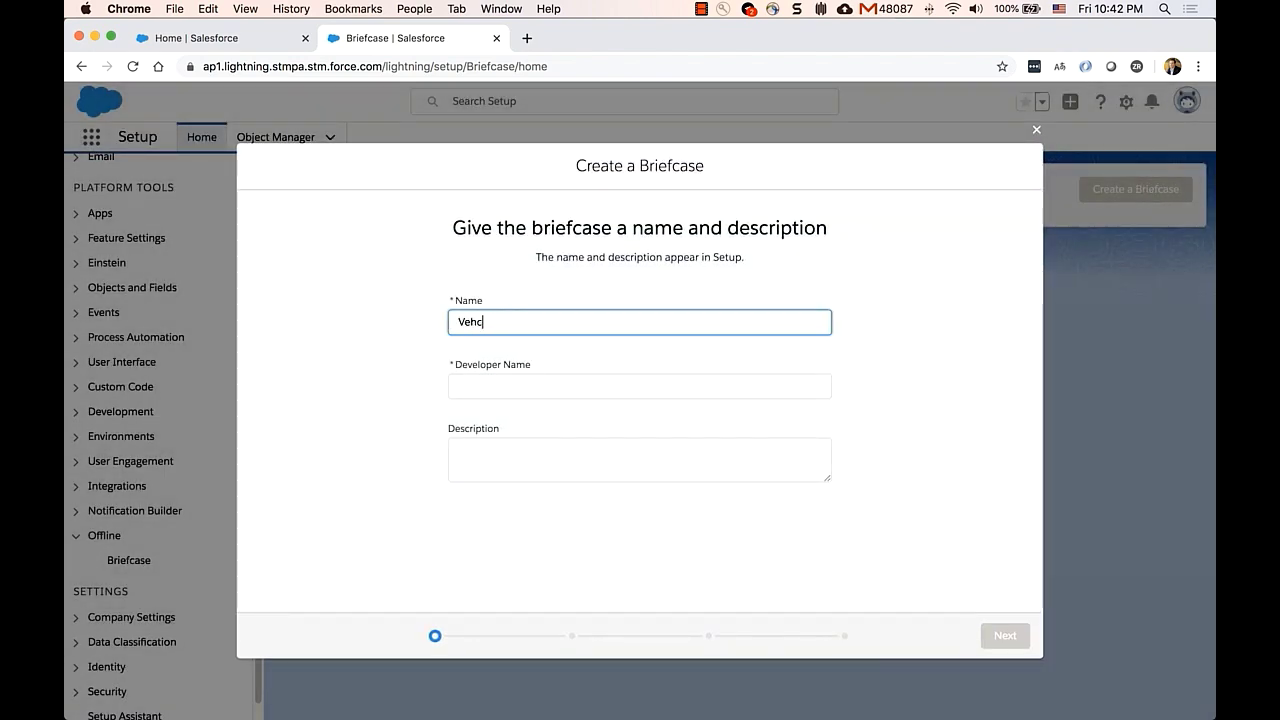
pyautogui.write('Vehc')
pyautogui.press('BackSpace')
pyautogui.write('icle Sales')
pyautogui.click(551, 382)
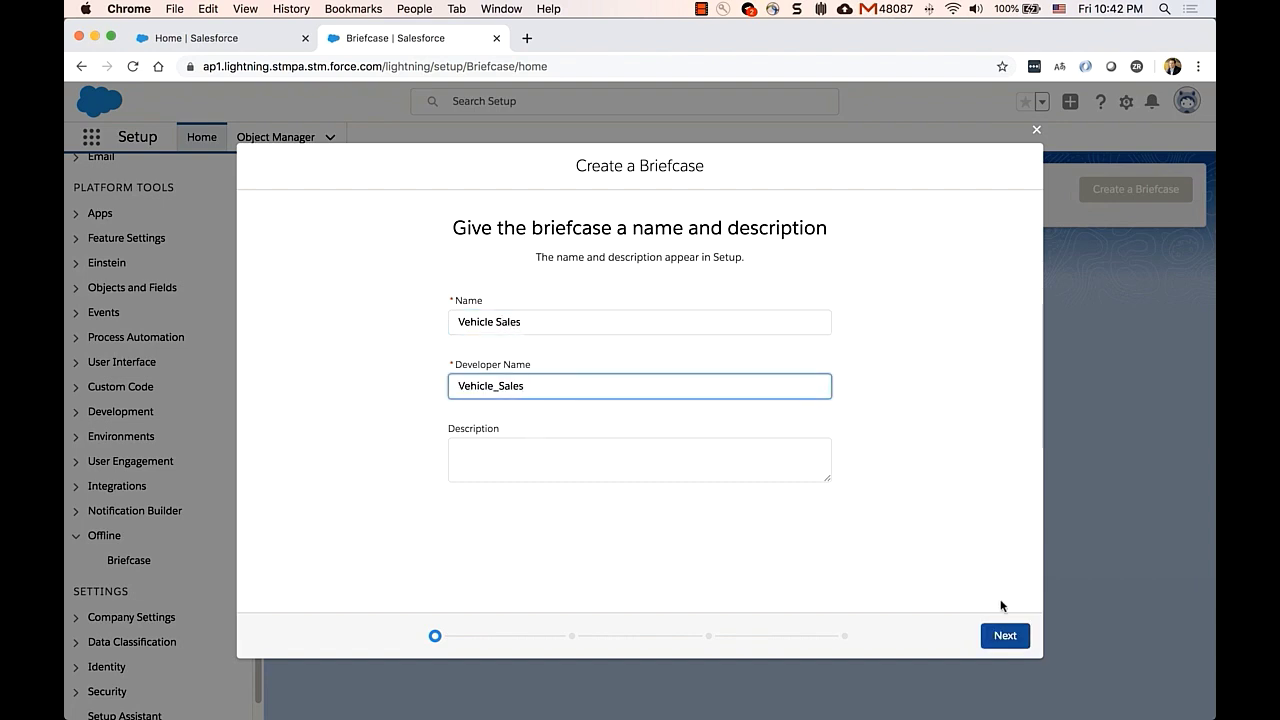
pyautogui.click(1005, 635)
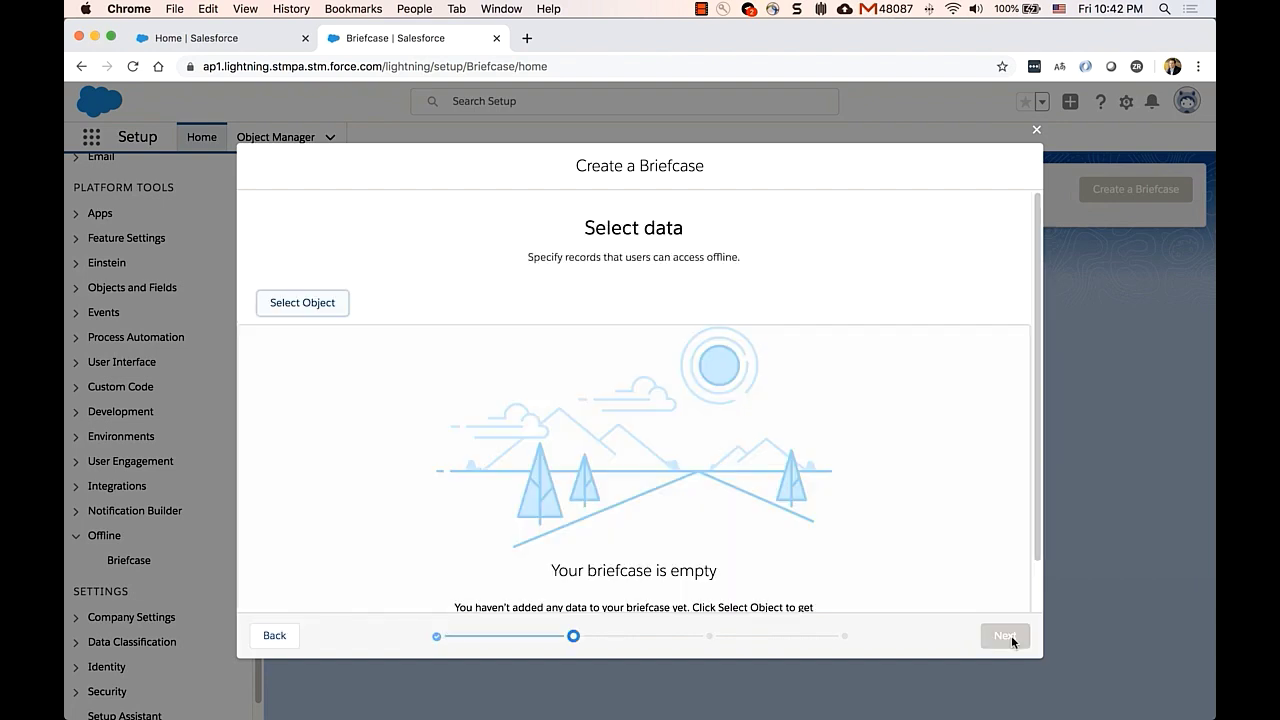
# - Add the Vehicle object to the briefcase's data
pyautogui.click(308, 303)
pyautogui.scroll(-10, 306, 457)
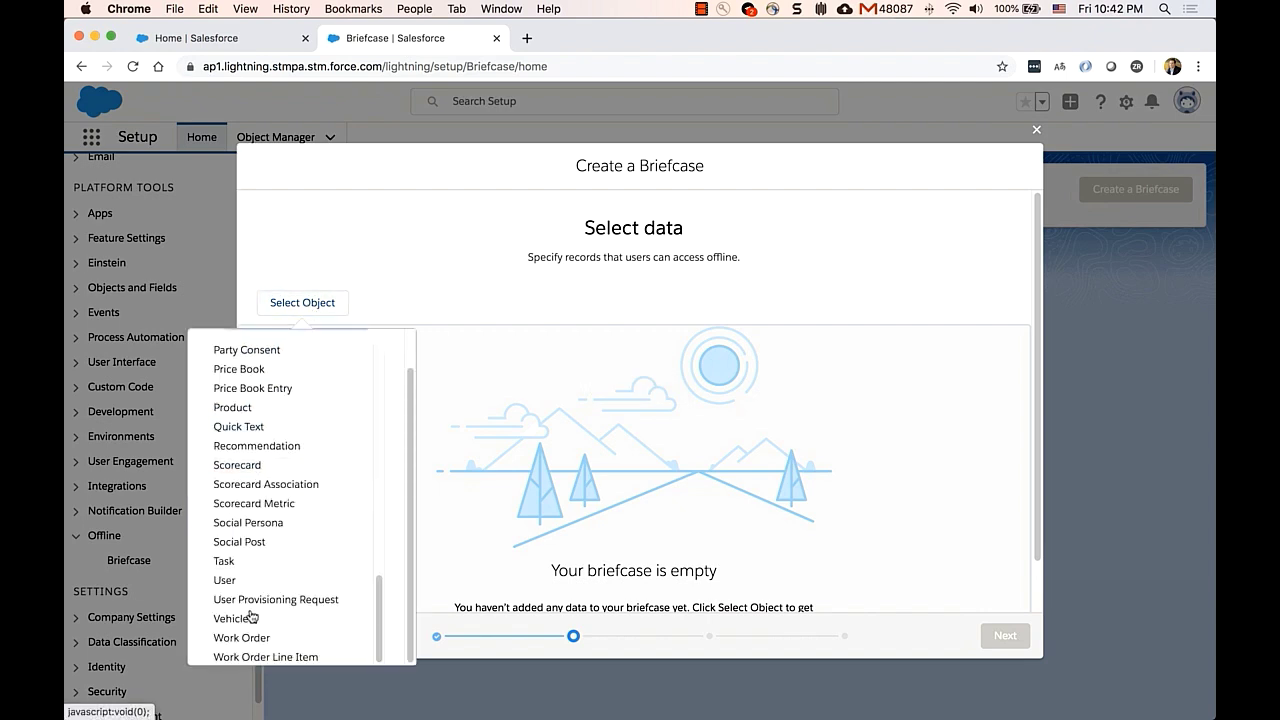
pyautogui.click(250, 615)
# - Filter the Vehicle records by Delivery Complete equals FALSE
pyautogui.scroll(-5, 490, 525)
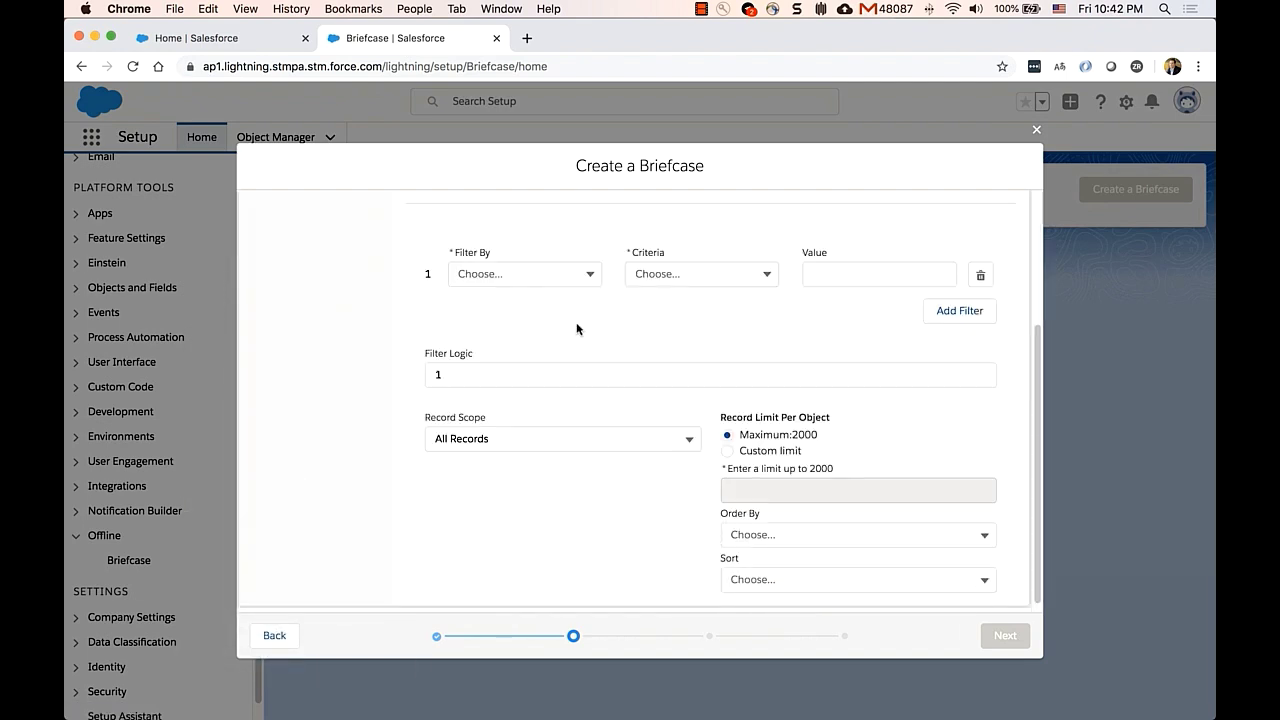
pyautogui.click(589, 274)
pyautogui.click(549, 363)
pyautogui.click(700, 274)
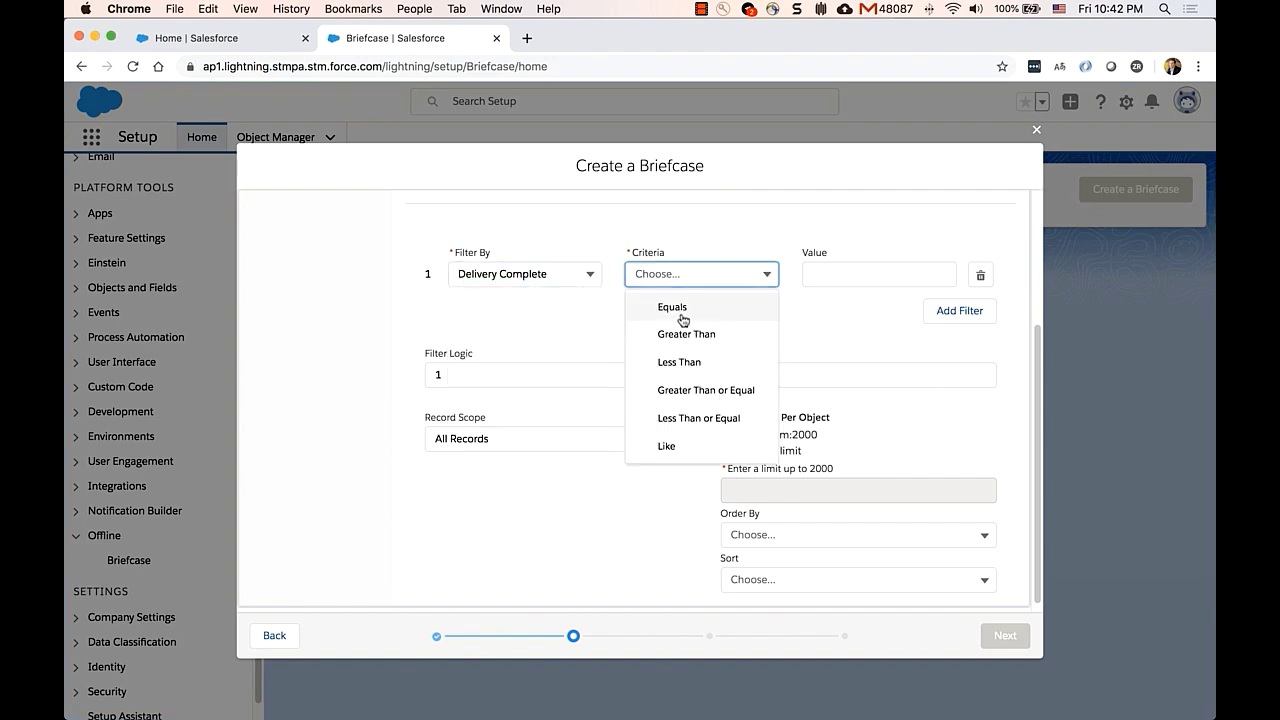
pyautogui.click(660, 306)
pyautogui.click(815, 274)
pyautogui.write('FALSE')
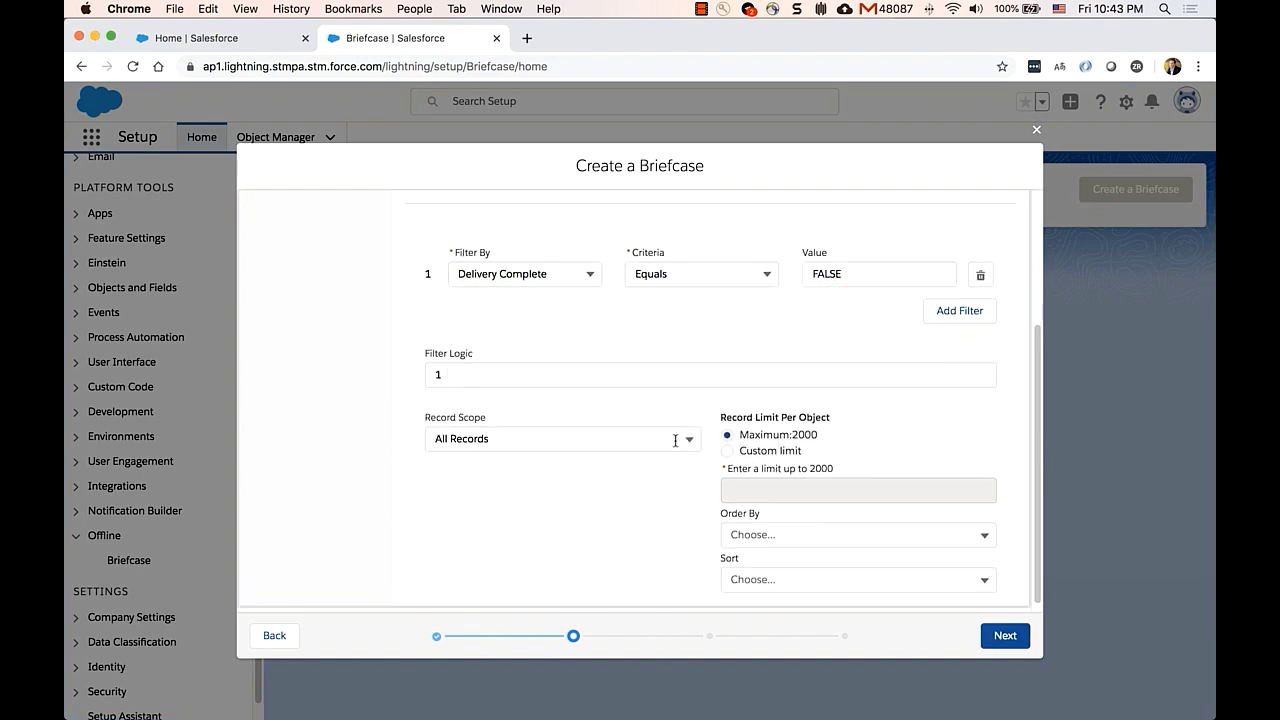
# - Set the record scope to Assigned to Me, order the records by Order Date descending, and continue to the assignments
pyautogui.click(675, 440)
pyautogui.click(531, 465)
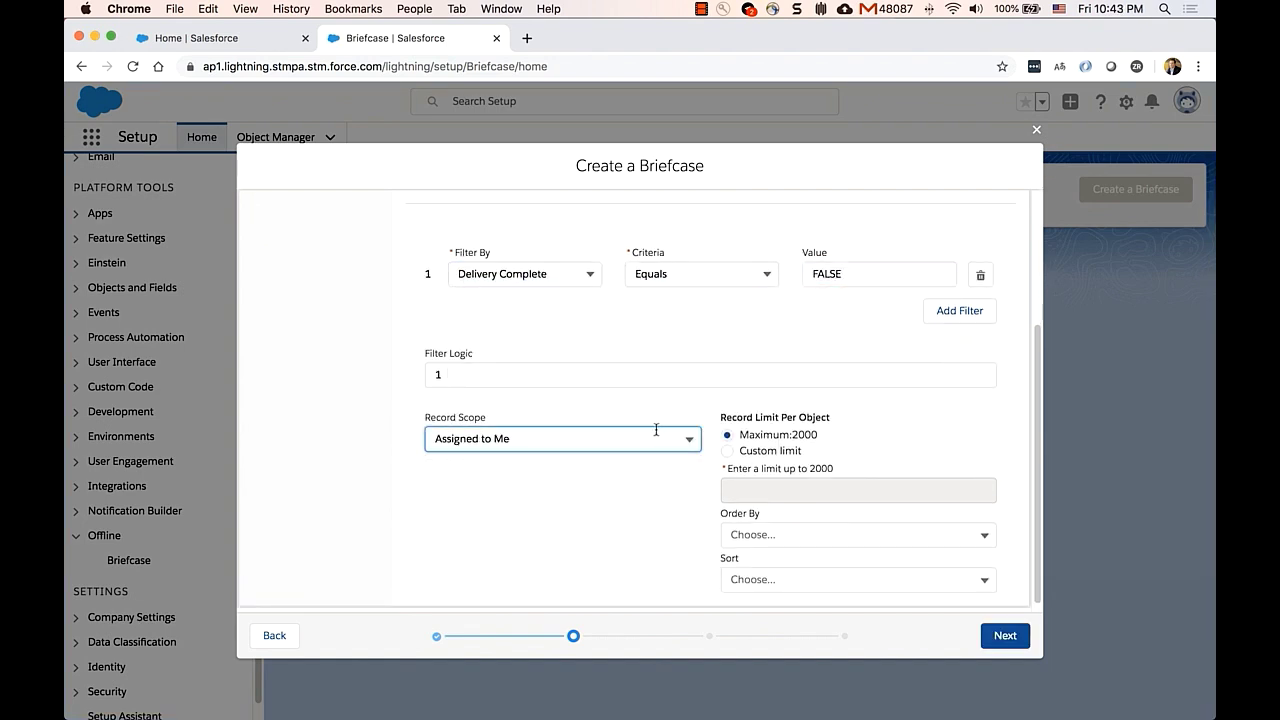
pyautogui.scroll(-1, 697, 488)
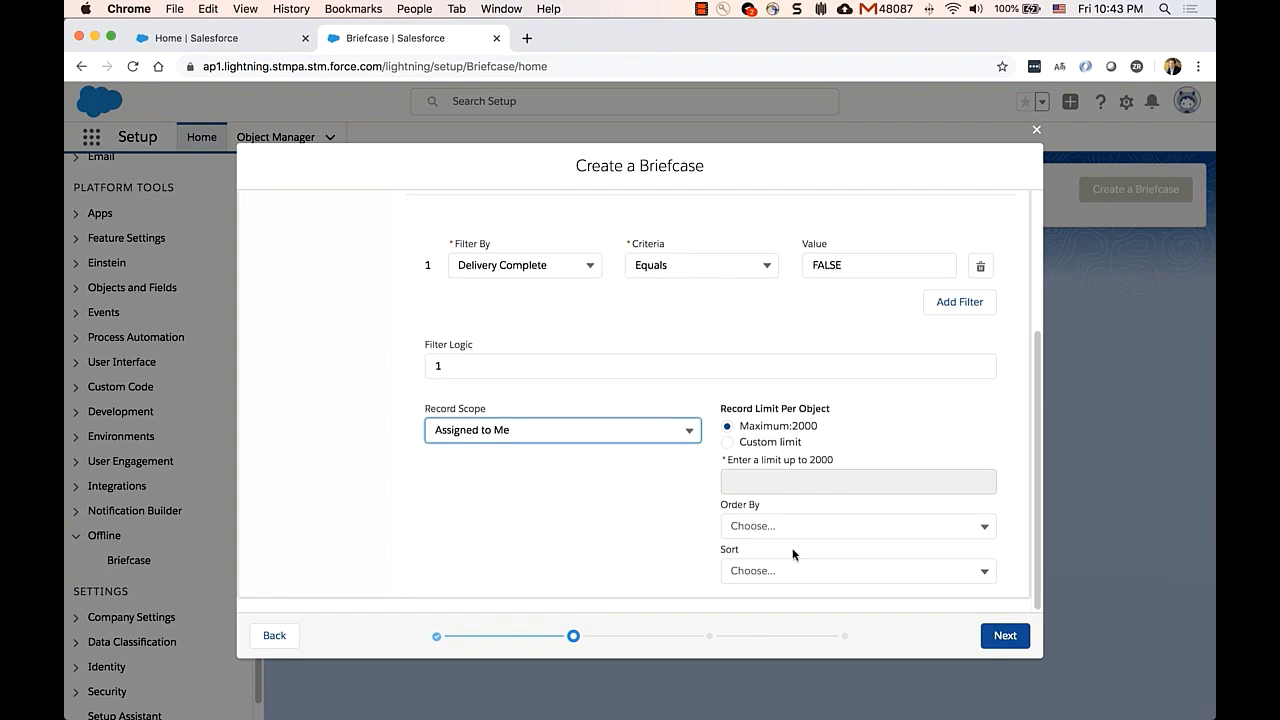
pyautogui.click(979, 525)
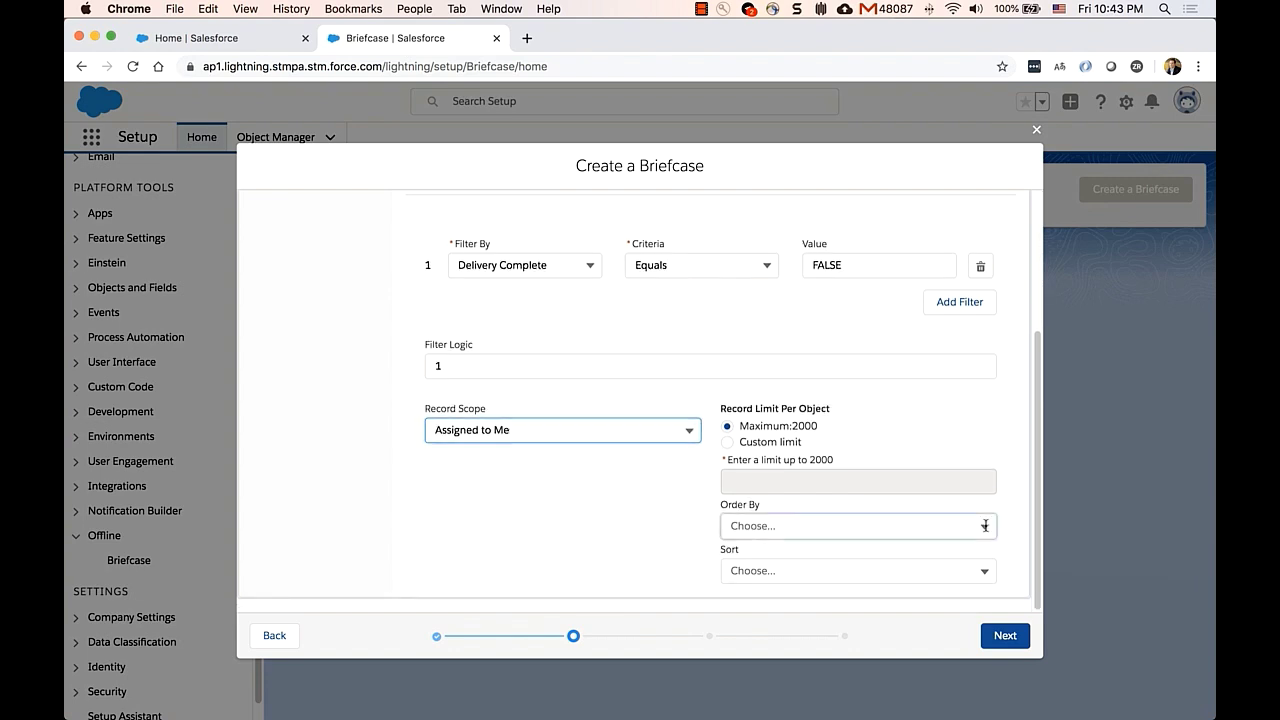
pyautogui.click(811, 444)
pyautogui.click(809, 572)
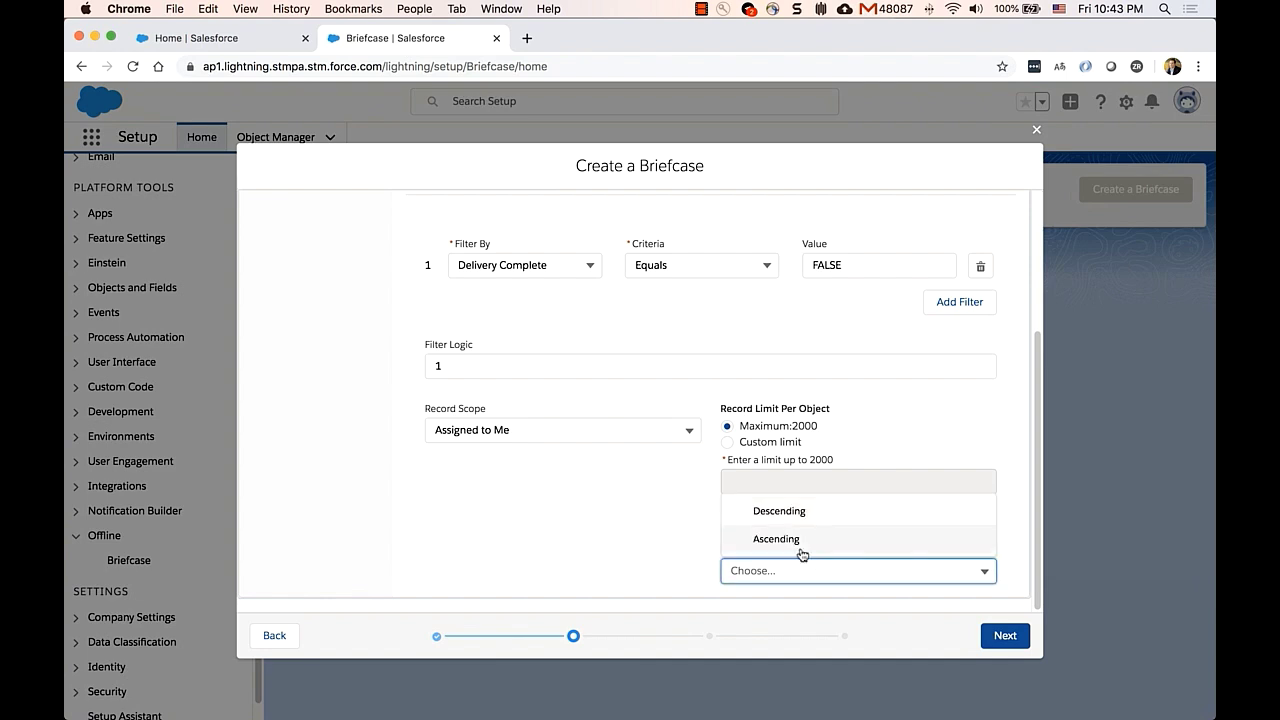
pyautogui.click(797, 510)
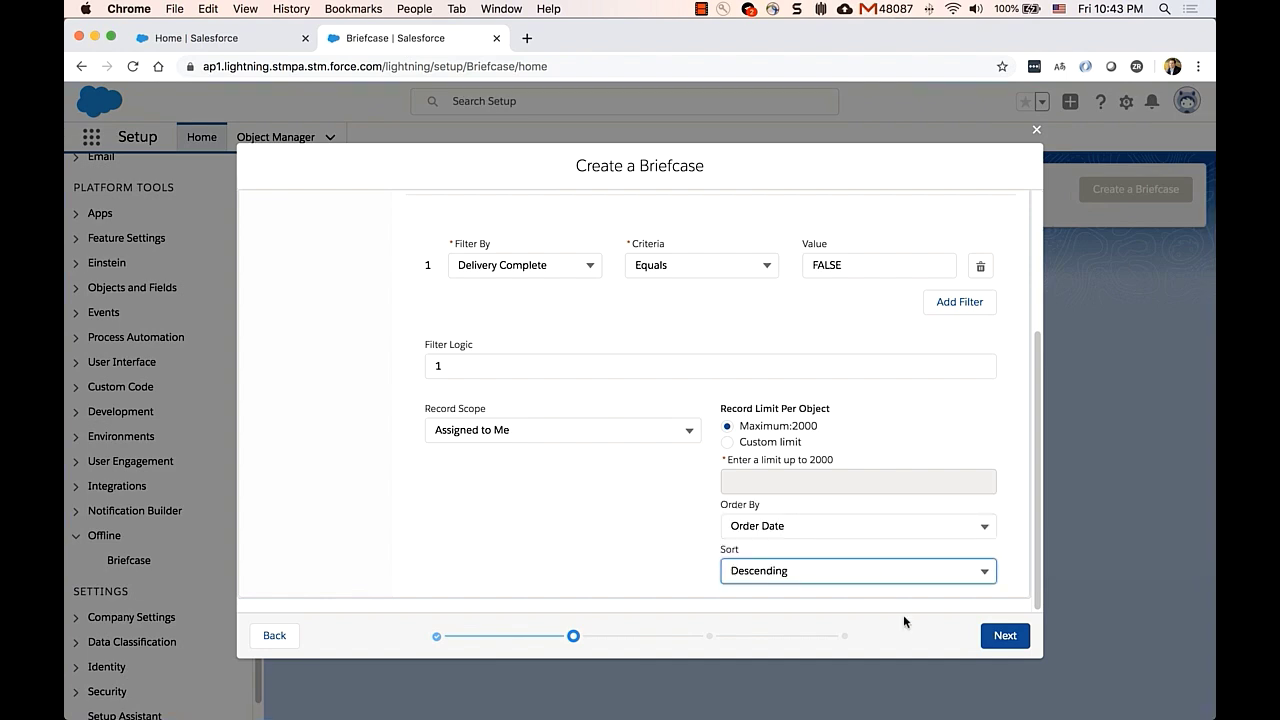
pyautogui.click(1005, 636)
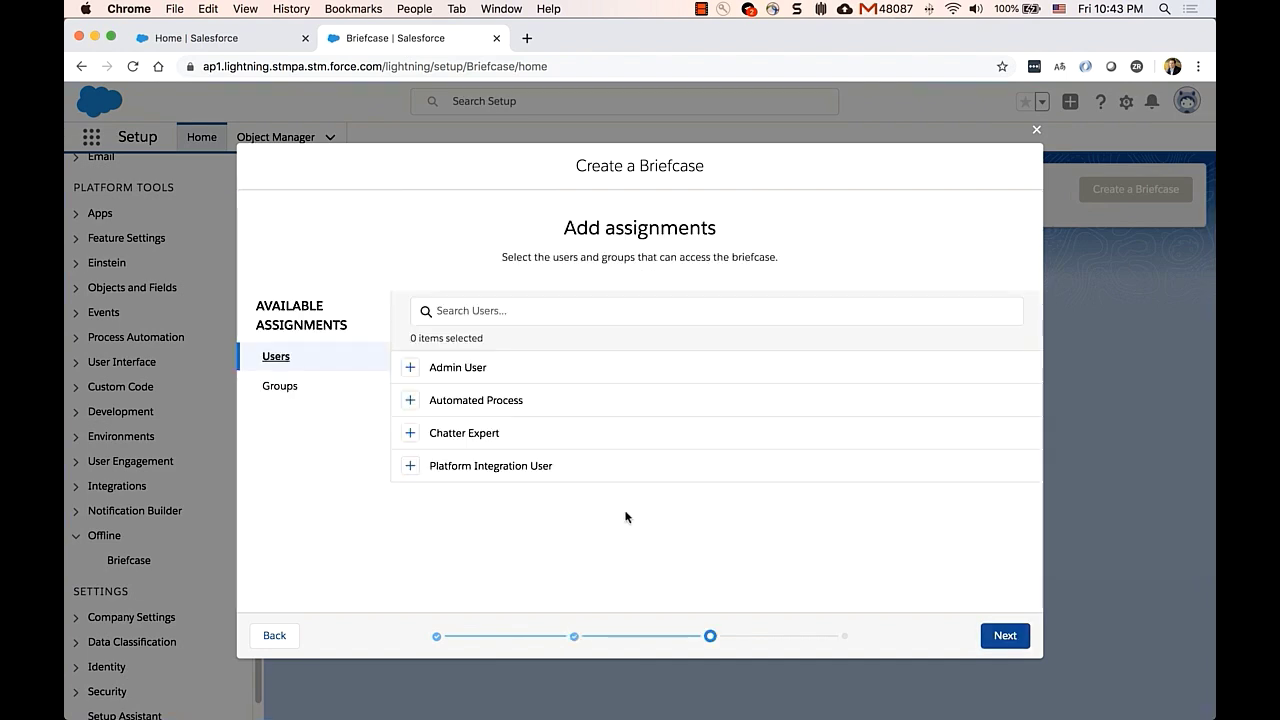
# - Assign the briefcase to the Vehicle Sales Associates group and finish it with the Activate now option
pyautogui.click(295, 392)
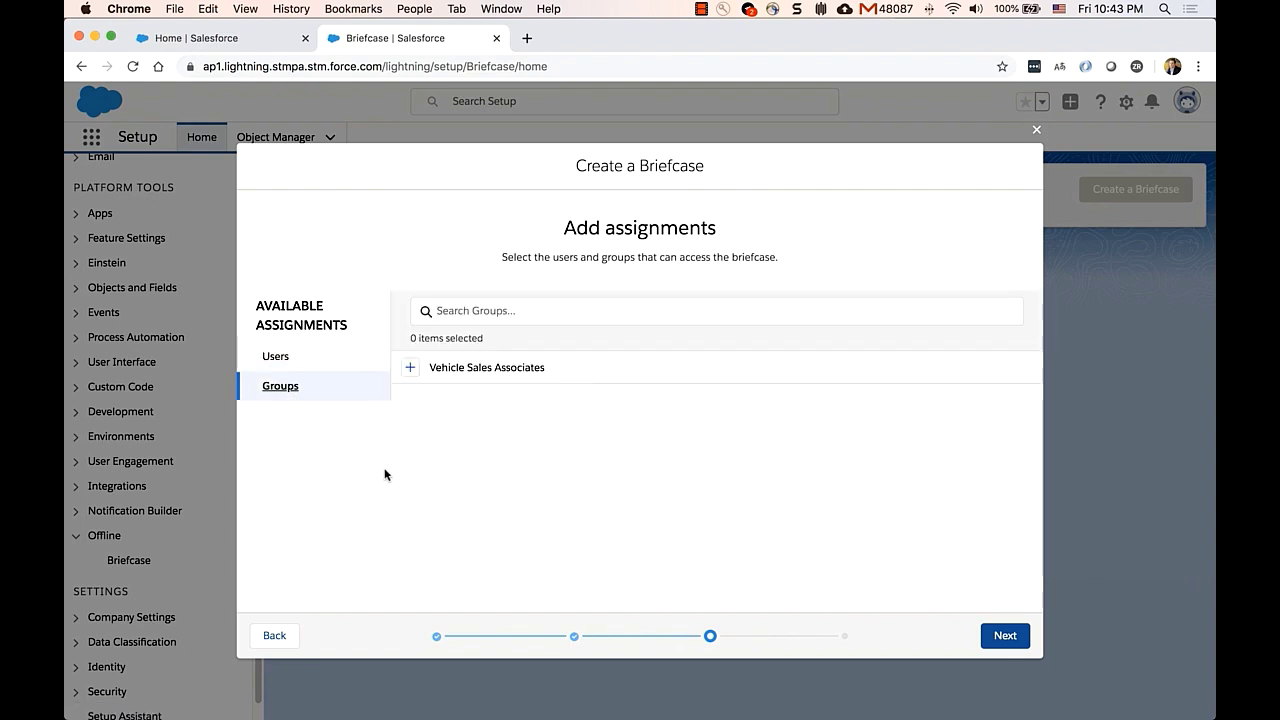
pyautogui.click(410, 368)
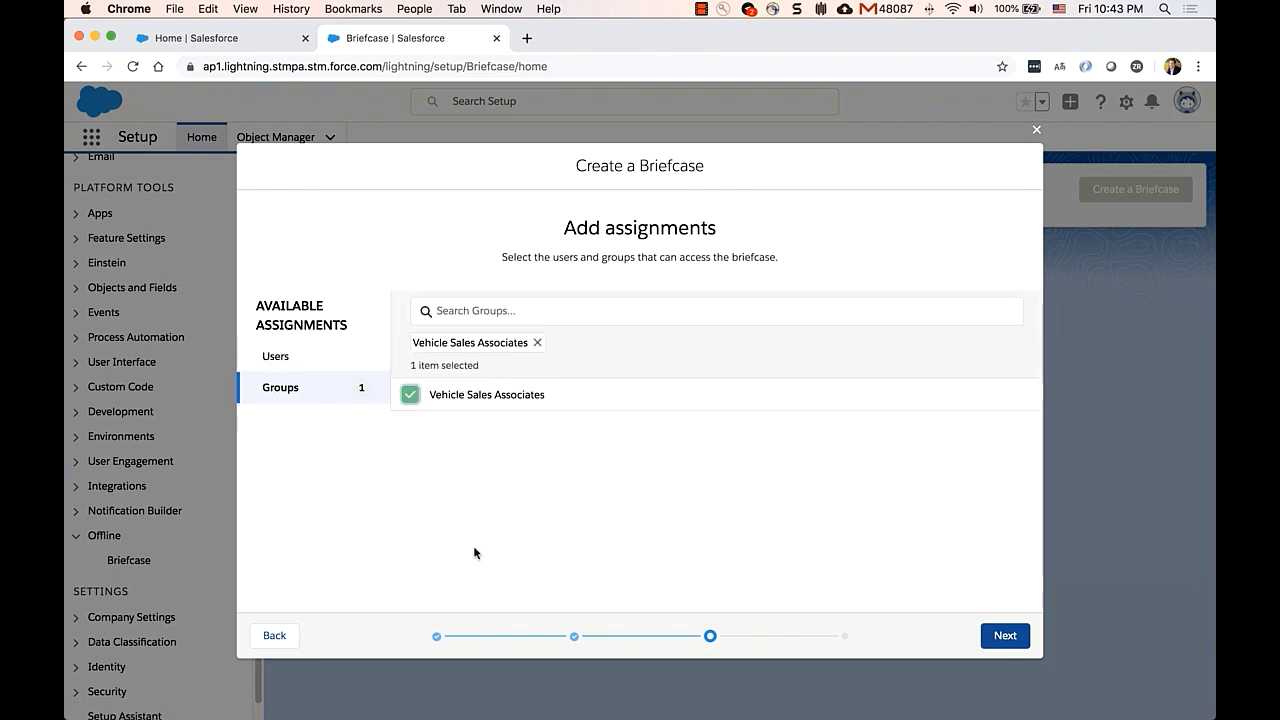
pyautogui.click(997, 637)
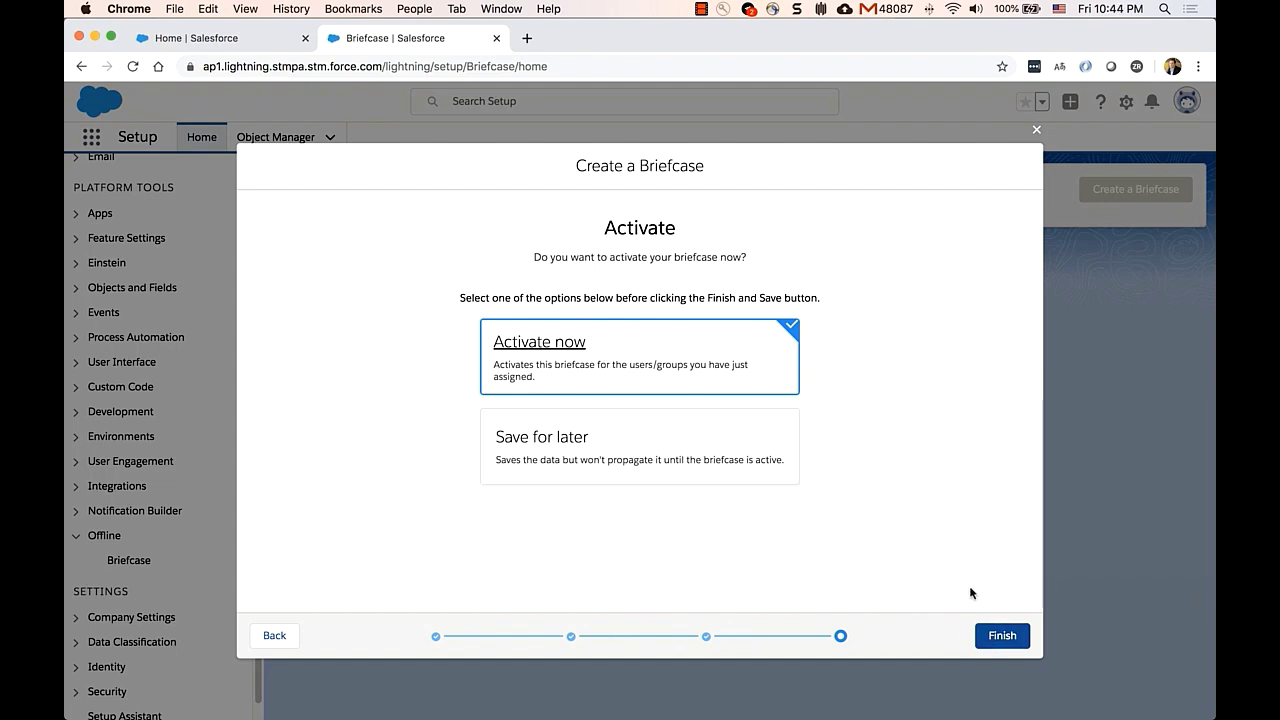
pyautogui.click(997, 636)
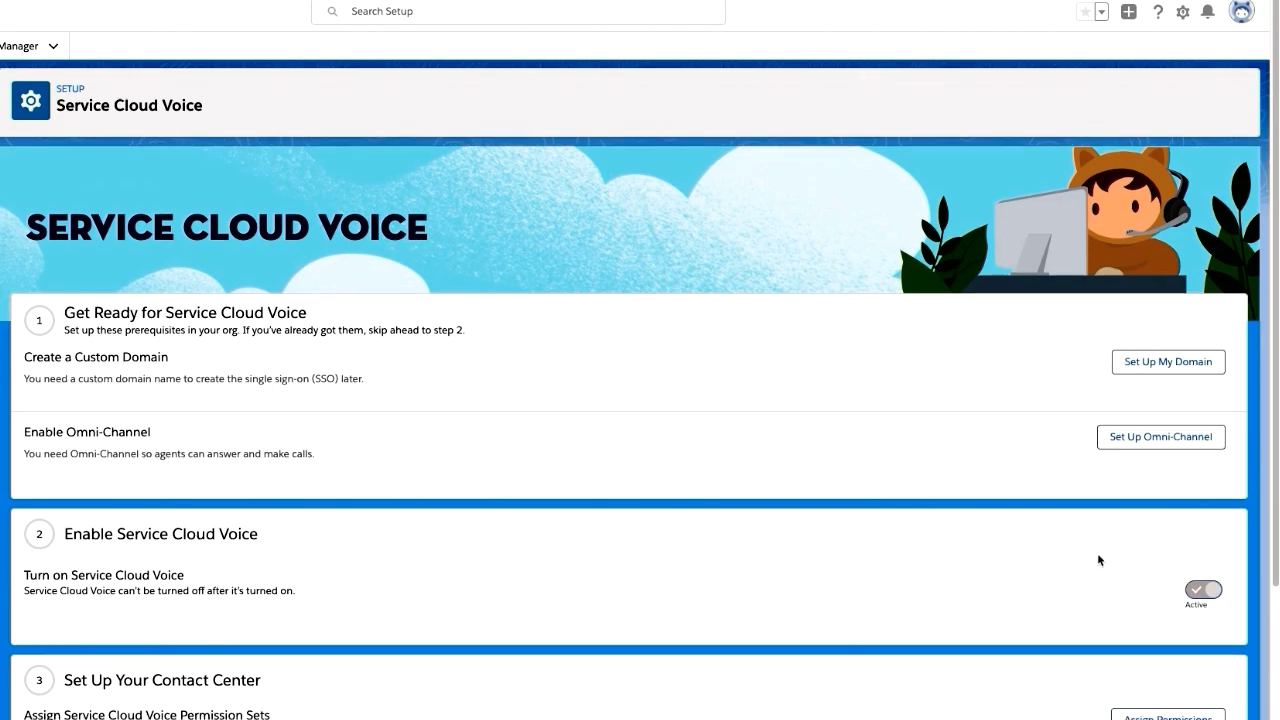
# - Start a new Service Cloud Voice contact center with the display name Salesforce Call Center and the internal name SCC
pyautogui.scroll(-2, 1100, 560)
pyautogui.click(1112, 626)
pyautogui.write('Salesforce Call Center')
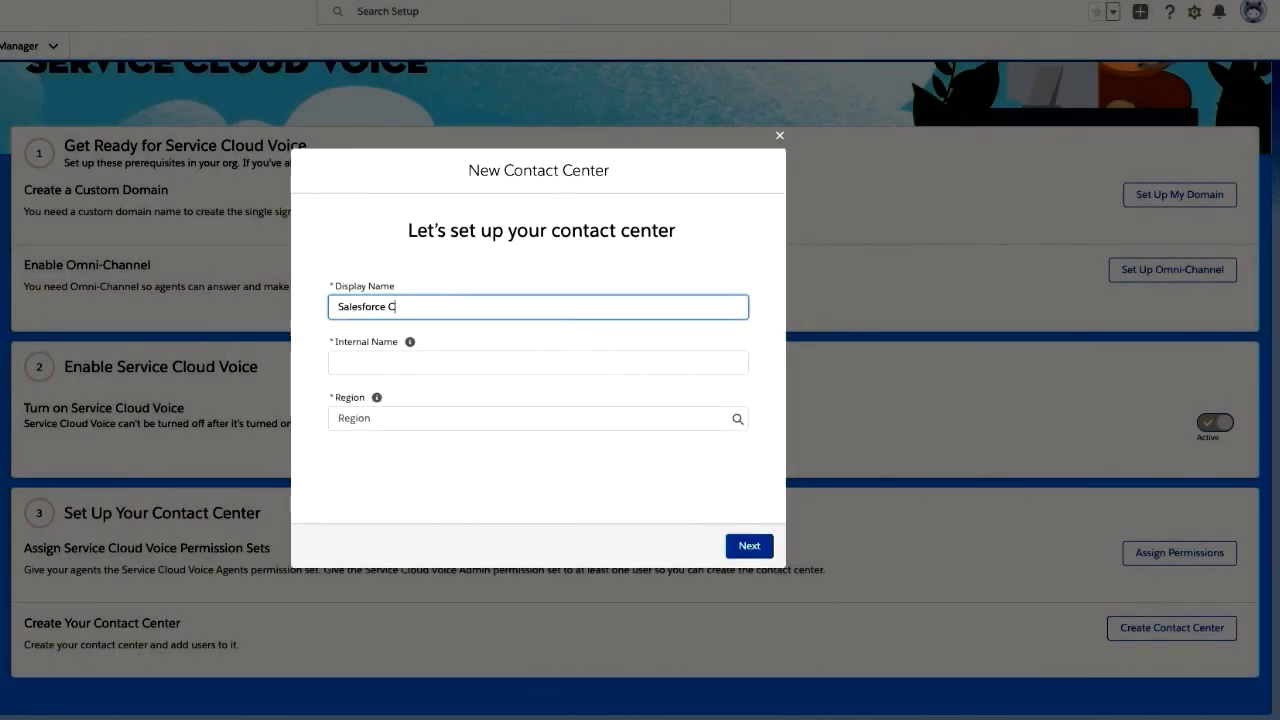
pyautogui.press('Tab')
pyautogui.write('SCC')
# - Set the contact center's region to US East (N. Virginia) and select the Admin User as its administrator
pyautogui.press('Tab')
pyautogui.press('Down')
pyautogui.press('Down')
pyautogui.press('Down')
pyautogui.press('Down')
pyautogui.press('Down')
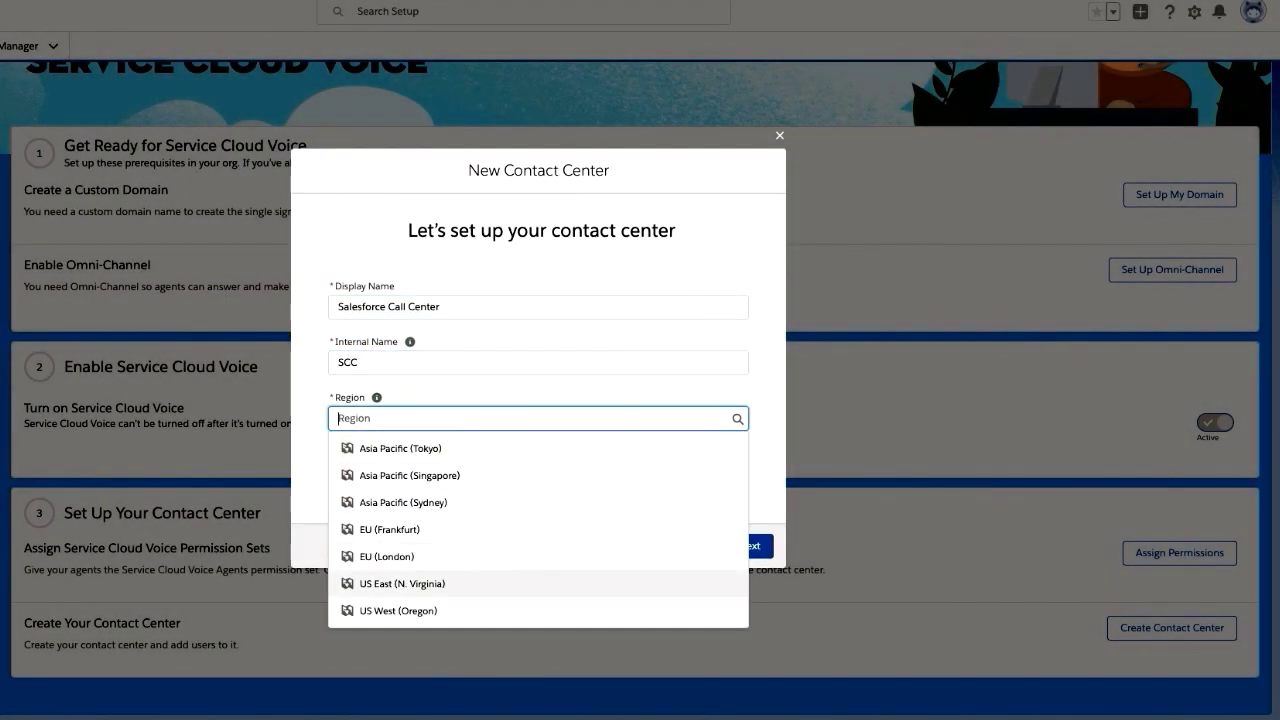
pyautogui.press('Return')
pyautogui.click(750, 546)
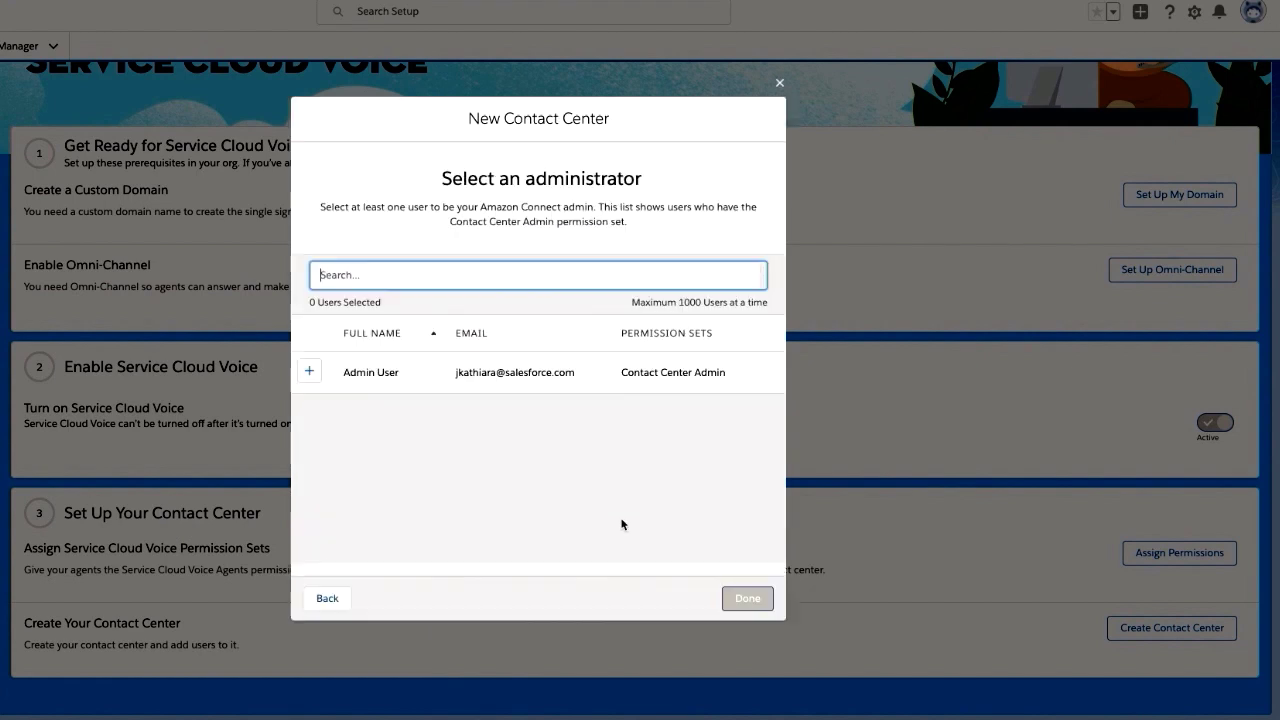
pyautogui.click(309, 371)
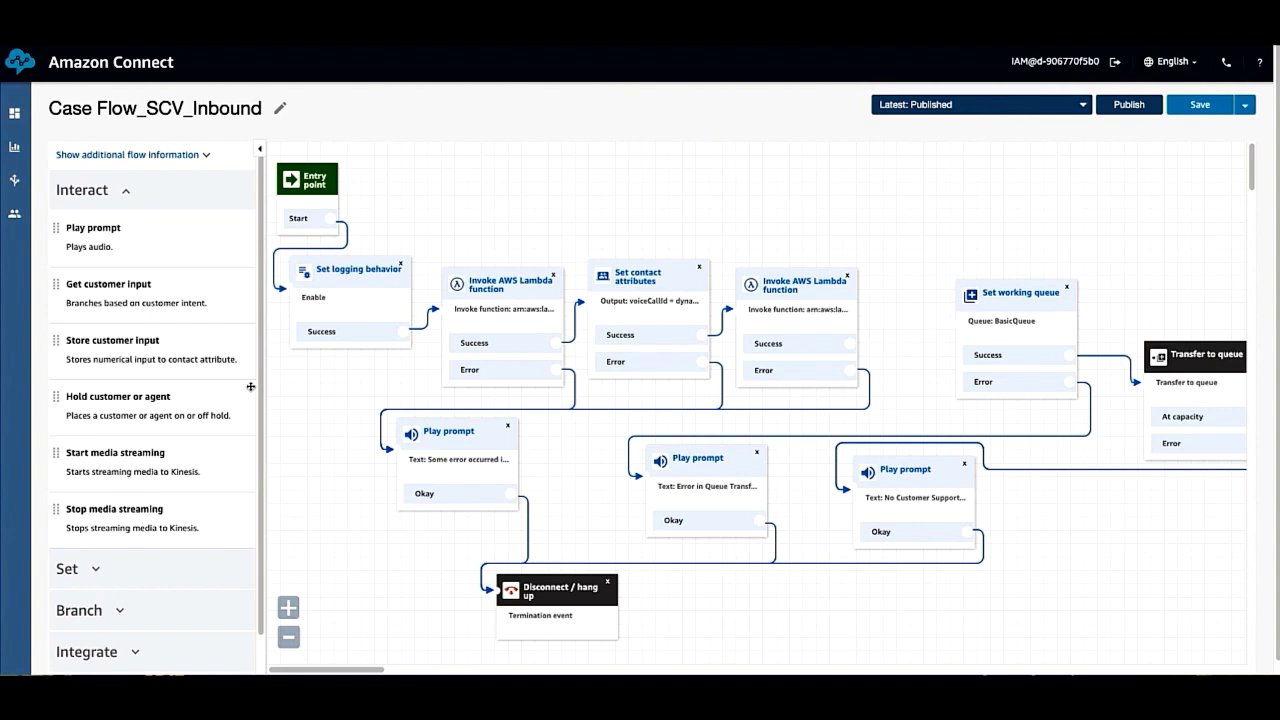
# - Add a Play prompt block to the Amazon Connect inbound flow with the text-to-speech message "Thank you for calling Salesforce" and save it
pyautogui.moveTo(251, 387); pyautogui.dragTo(919, 182)
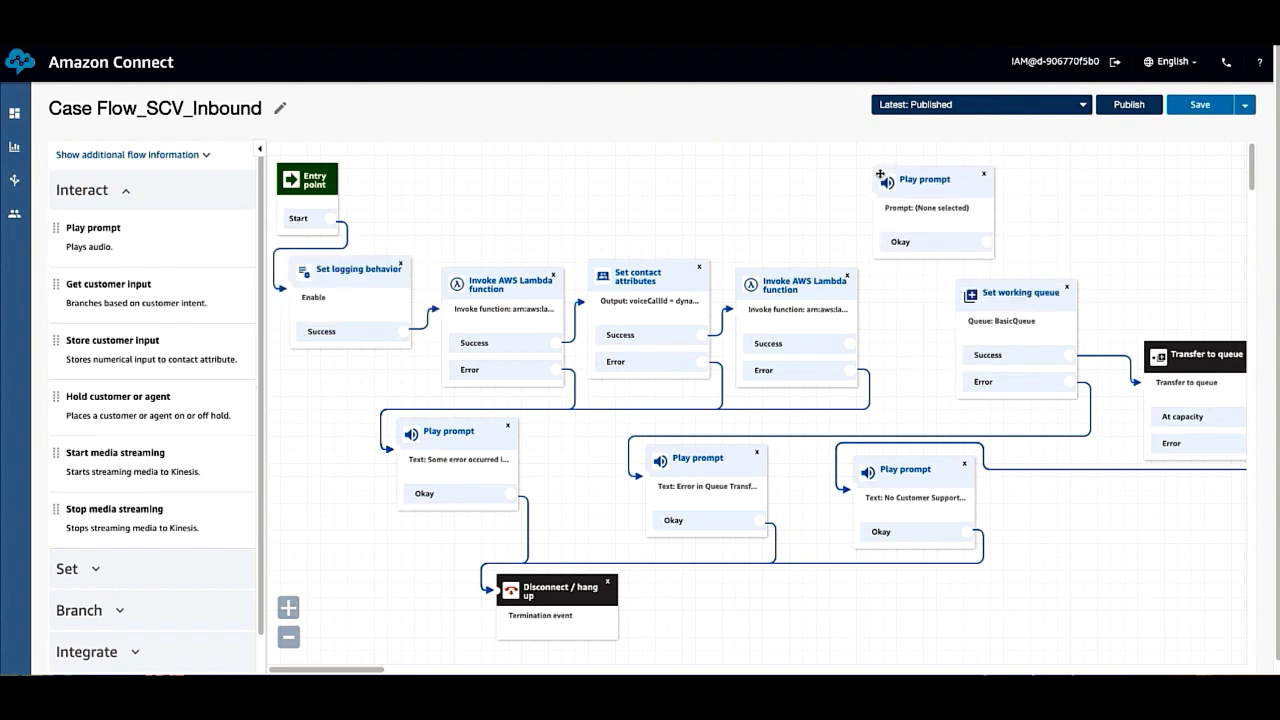
pyautogui.click(919, 182)
pyautogui.click(997, 401)
pyautogui.click(1043, 354)
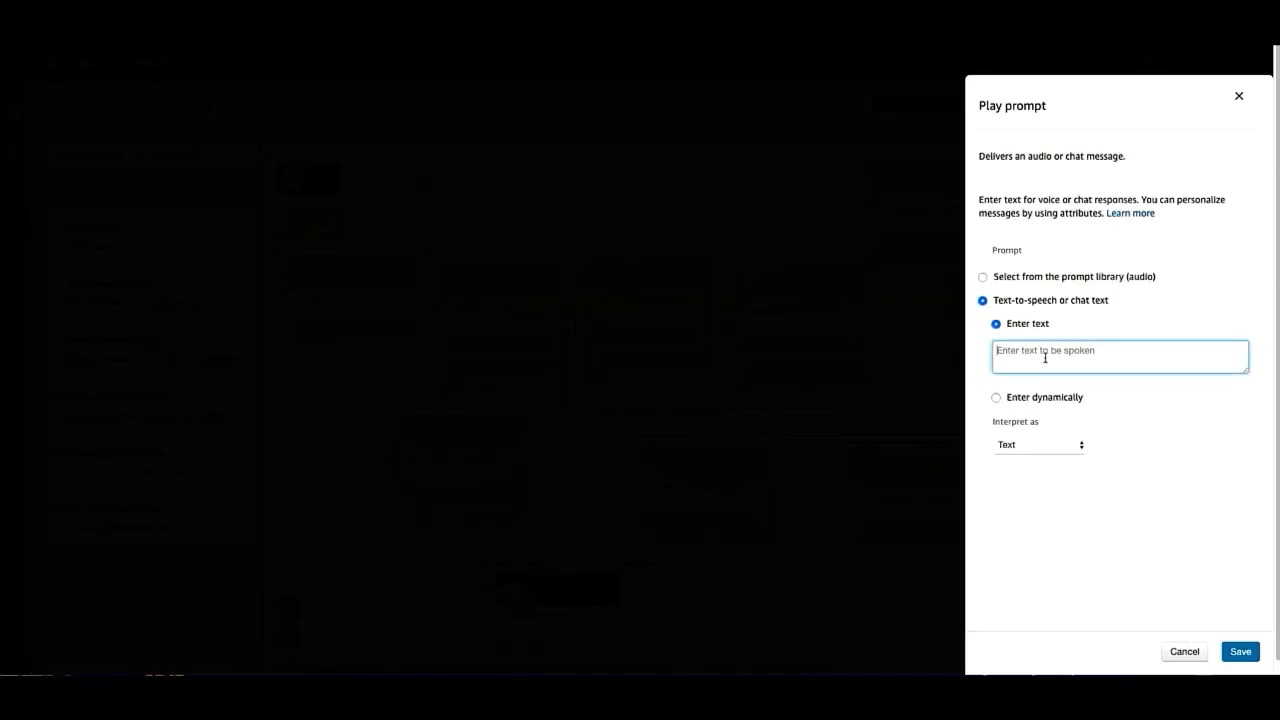
pyautogui.write('Thank you for calling Salesforce')
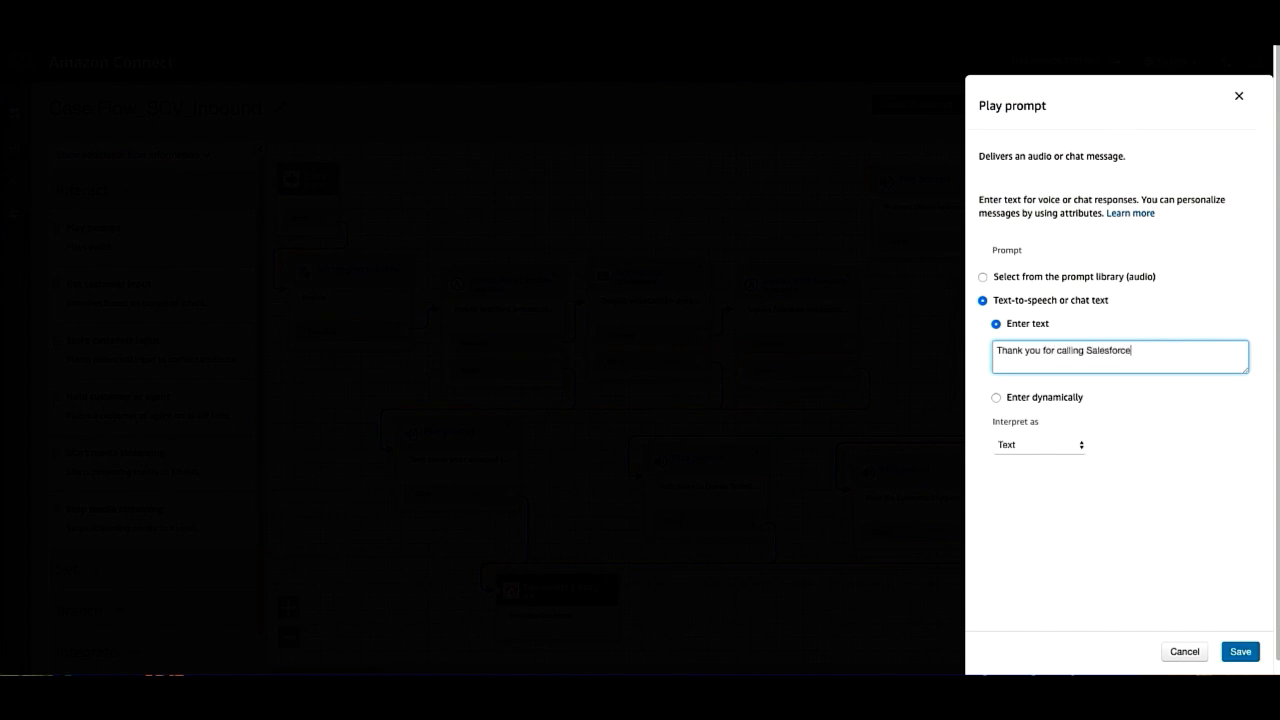
pyautogui.click(1232, 653)
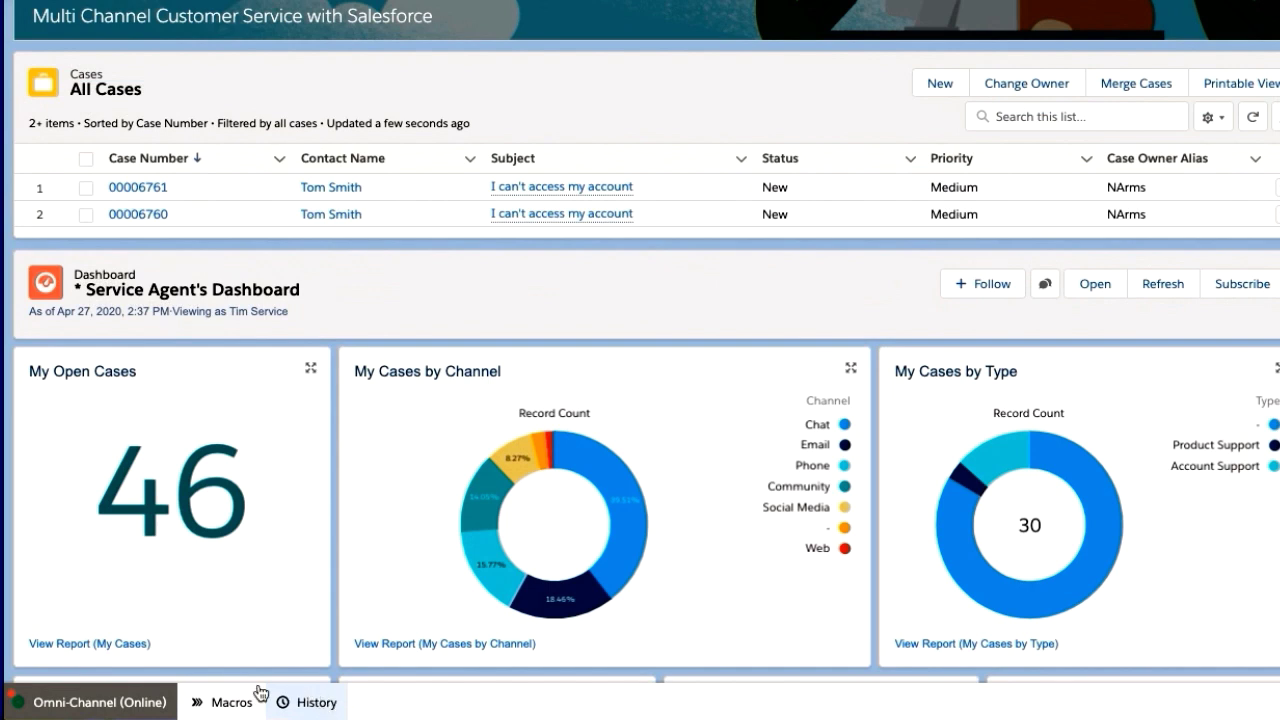
# - Accept the new incoming voice call from the Omni-Channel work queue in the Salesforce contact center console
pyautogui.click(138, 704)
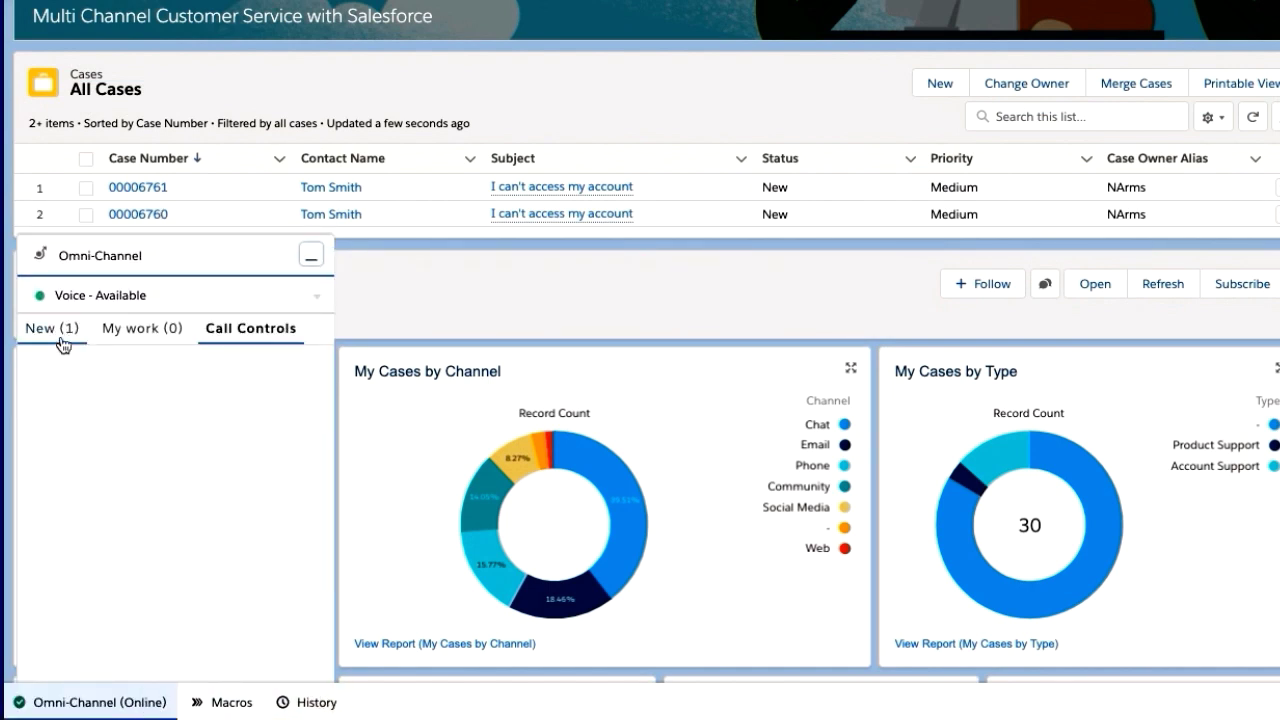
pyautogui.click(60, 333)
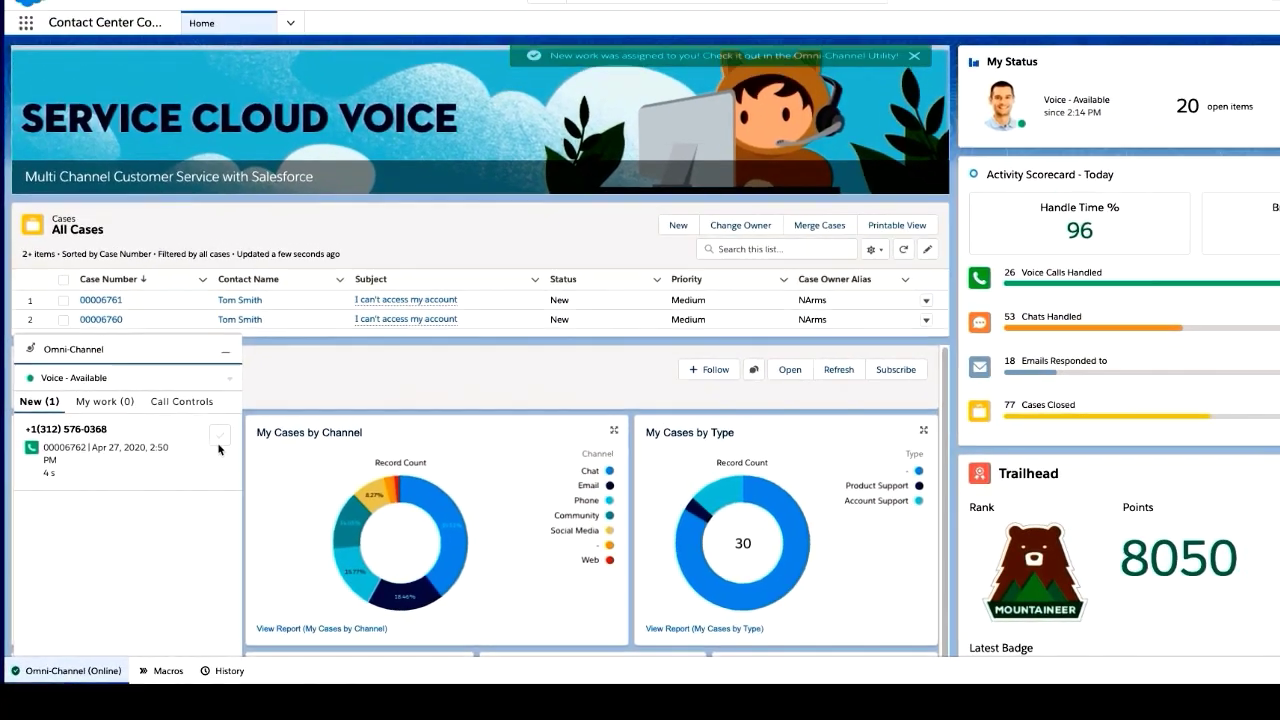
pyautogui.click(303, 375)
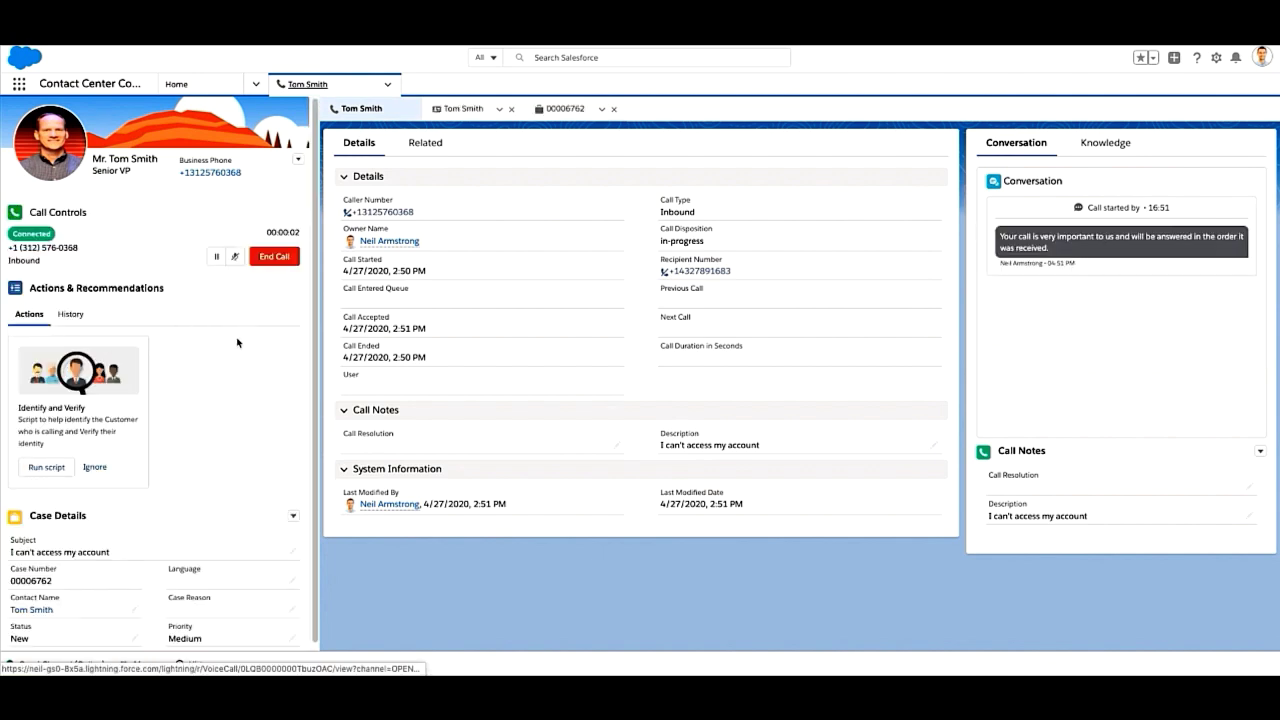
# - Review the active call's Omni-Channel controls, then extend the caller's account through the Account Expired recommendation
pyautogui.click(59, 664)
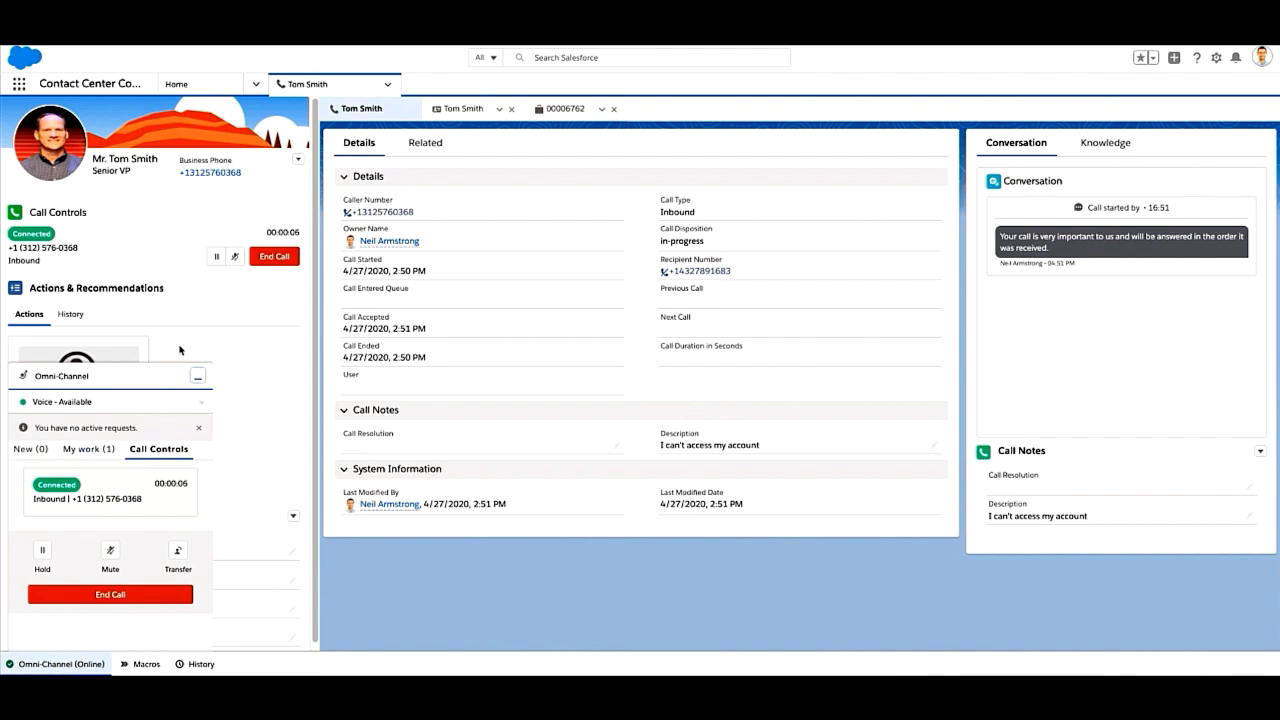
pyautogui.click(198, 375)
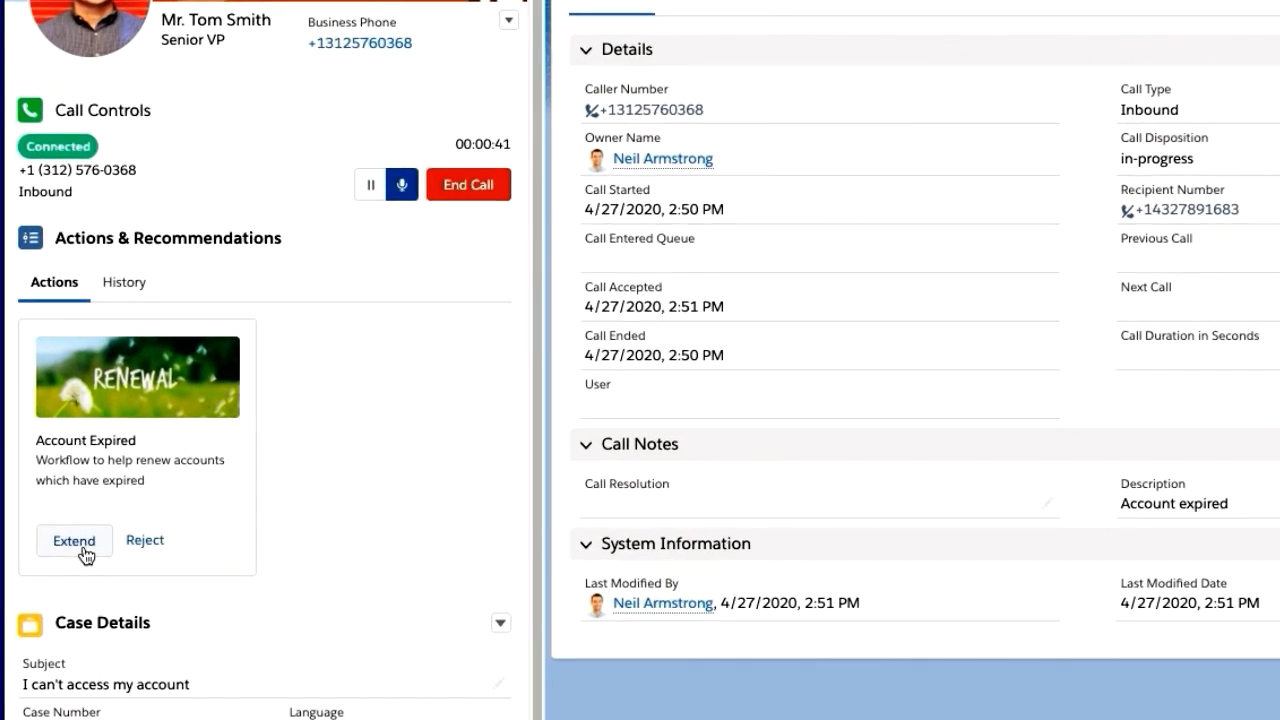
pyautogui.click(75, 541)
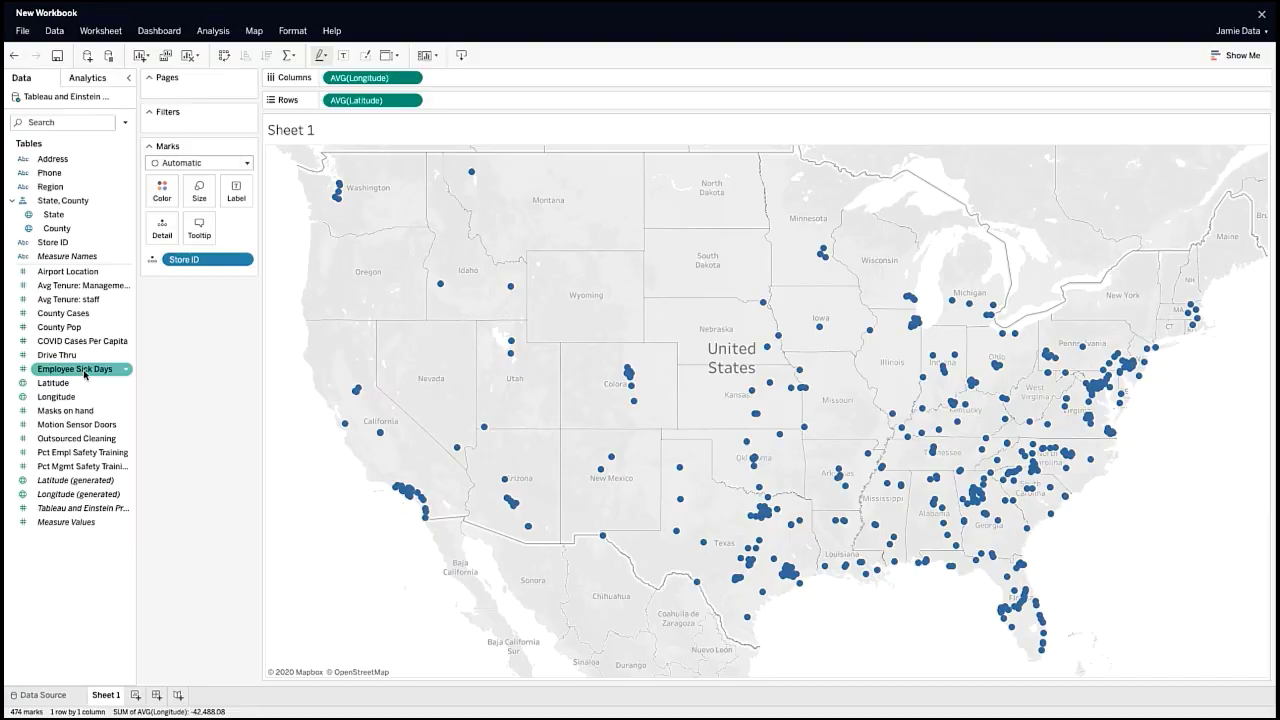
# - In the Tableau workbook, color the store map marks by Employee Sick Days using the Orange-Blue Diverging palette in reversed order
pyautogui.moveTo(75, 368); pyautogui.dragTo(165, 188)
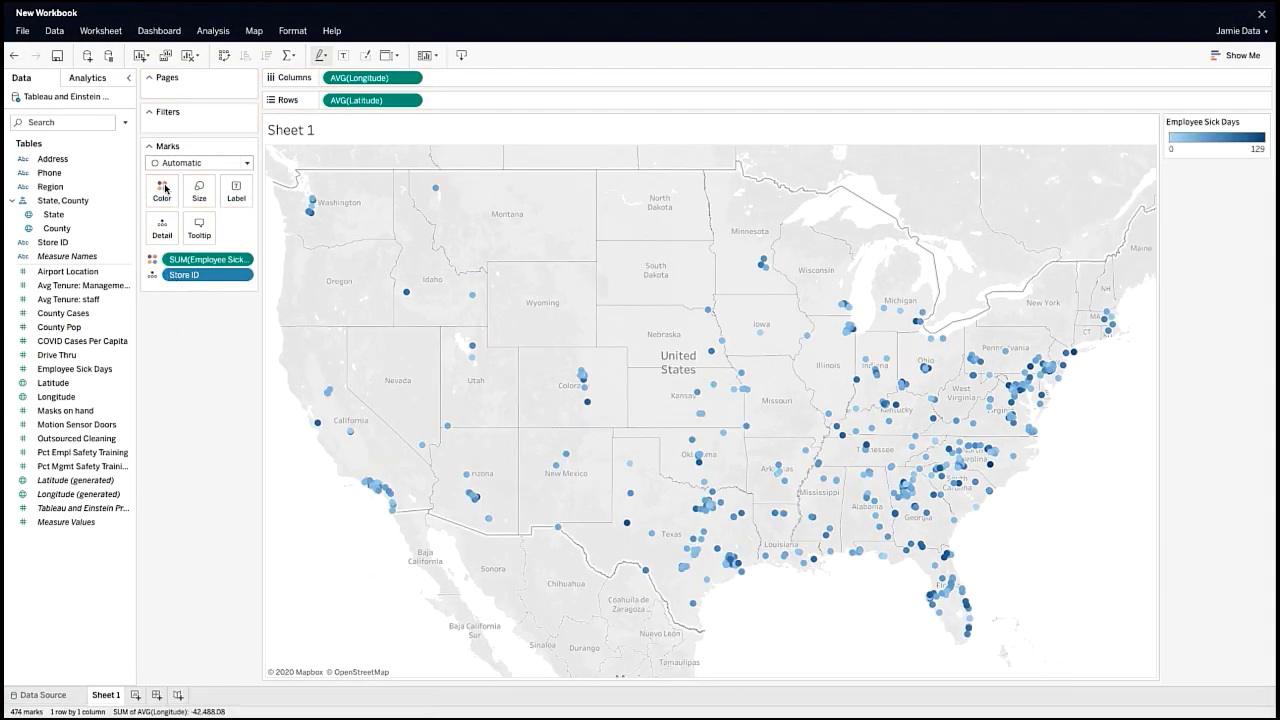
pyautogui.click(163, 190)
pyautogui.click(210, 237)
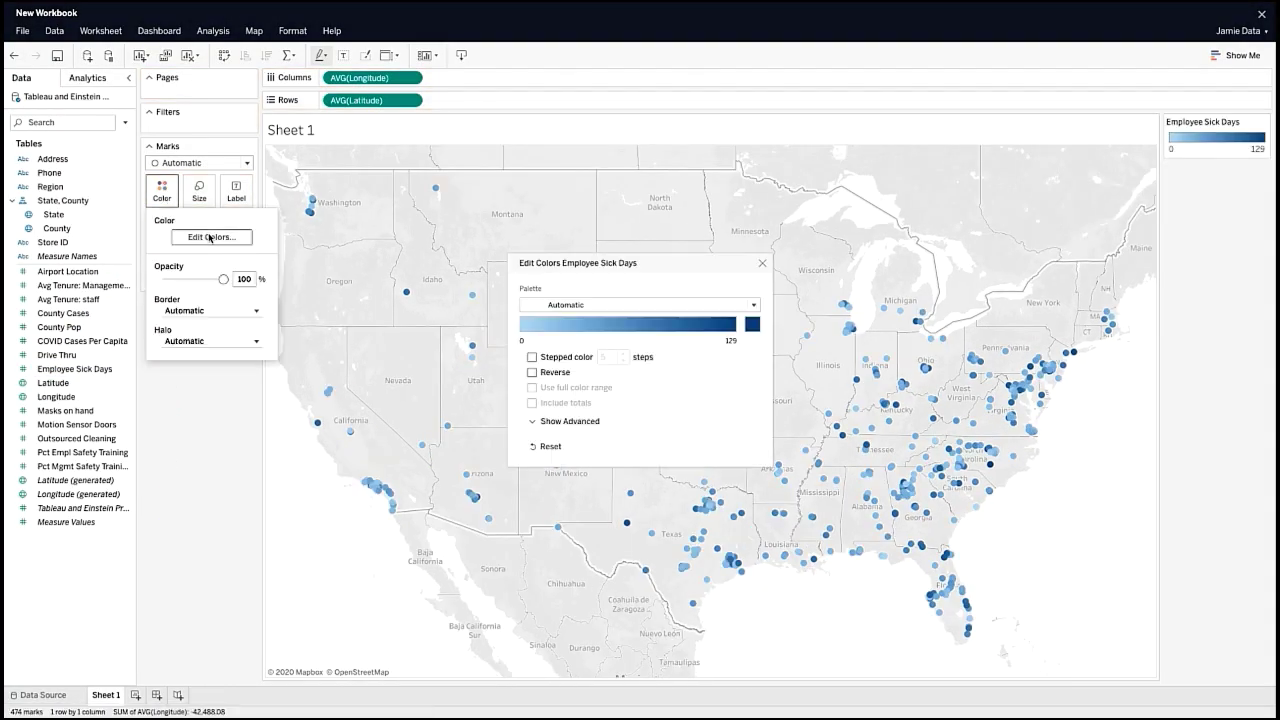
pyautogui.click(606, 304)
pyautogui.scroll(-3, 590, 390)
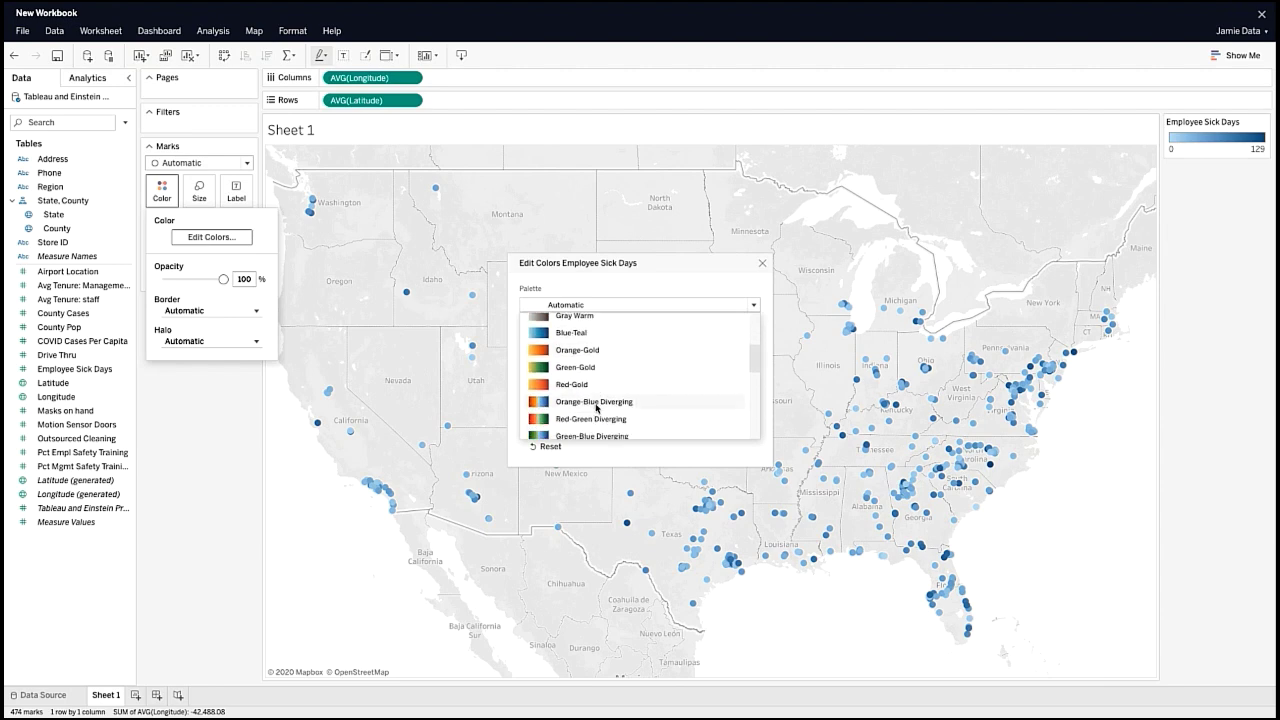
pyautogui.click(596, 402)
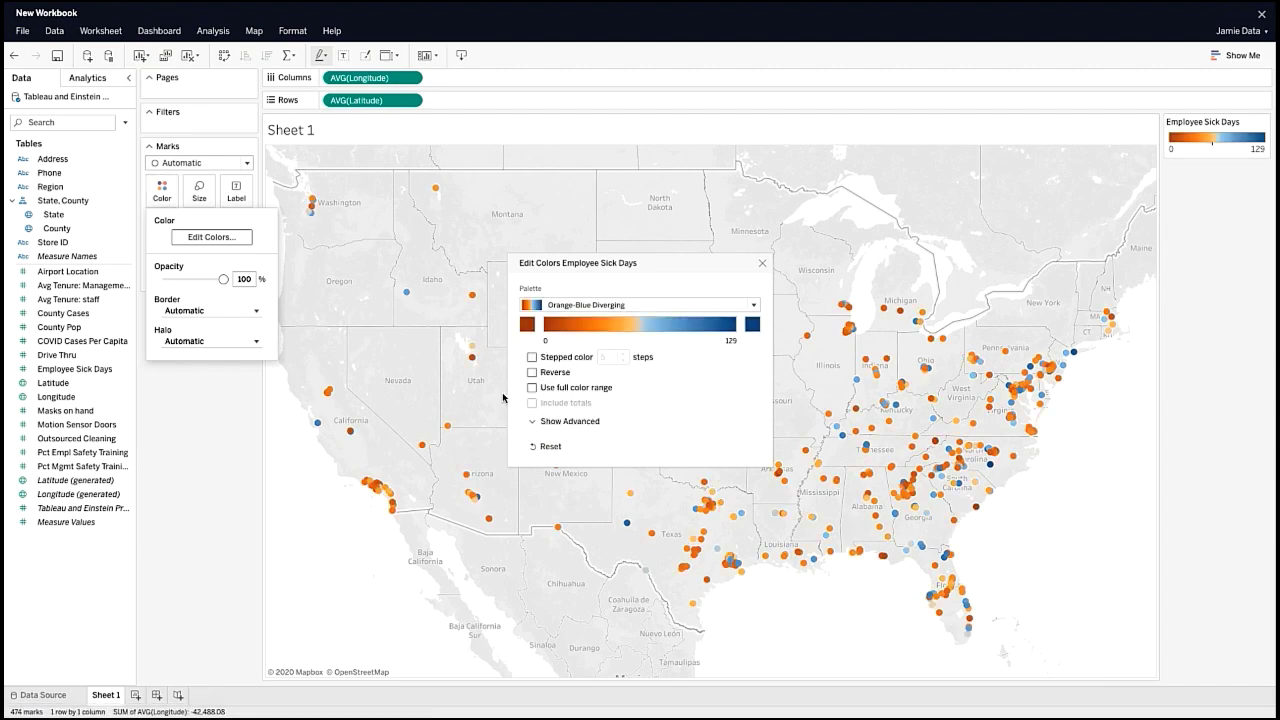
pyautogui.click(532, 372)
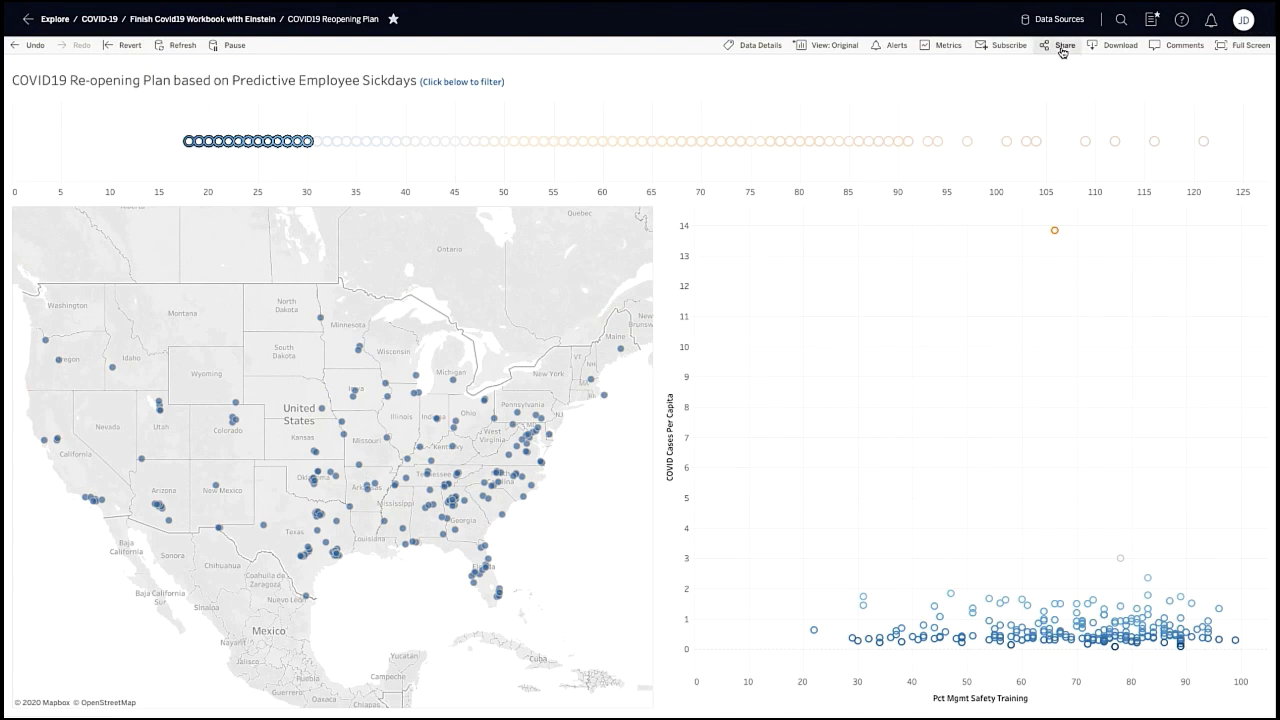
# - Copy the share link of the COVID19 Reopening Plan view
pyautogui.click(1062, 47)
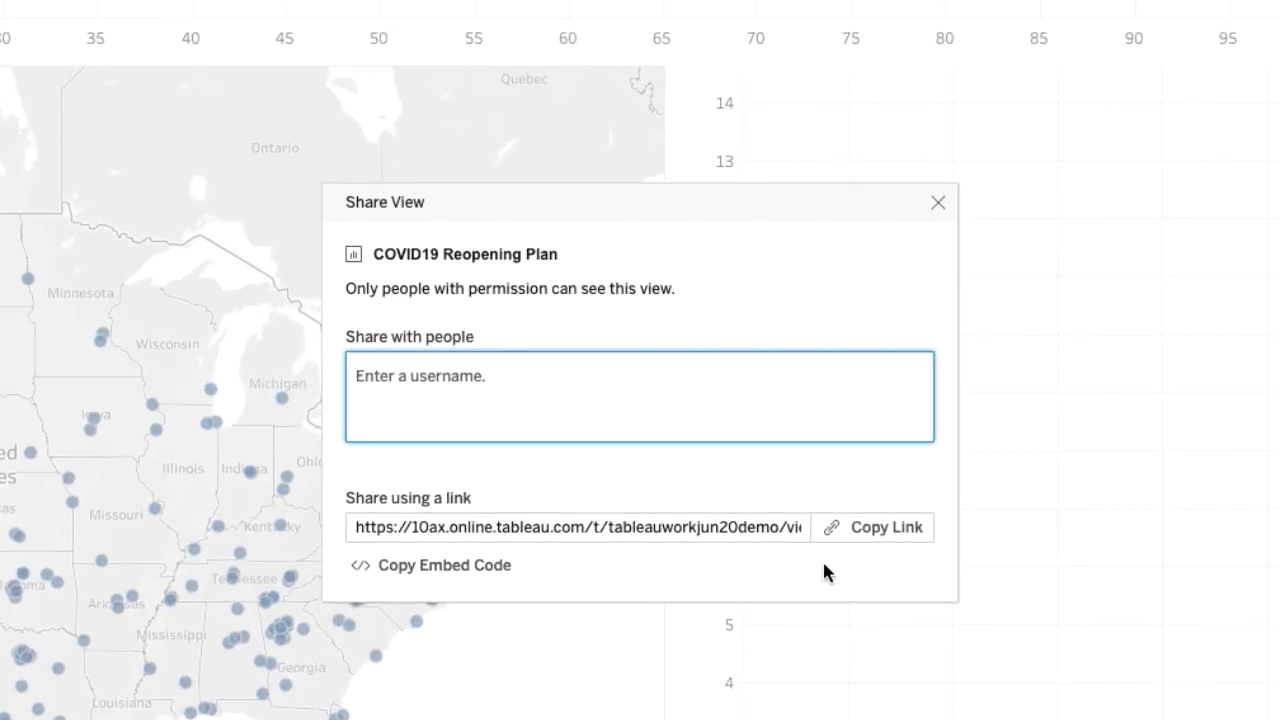
pyautogui.click(902, 533)
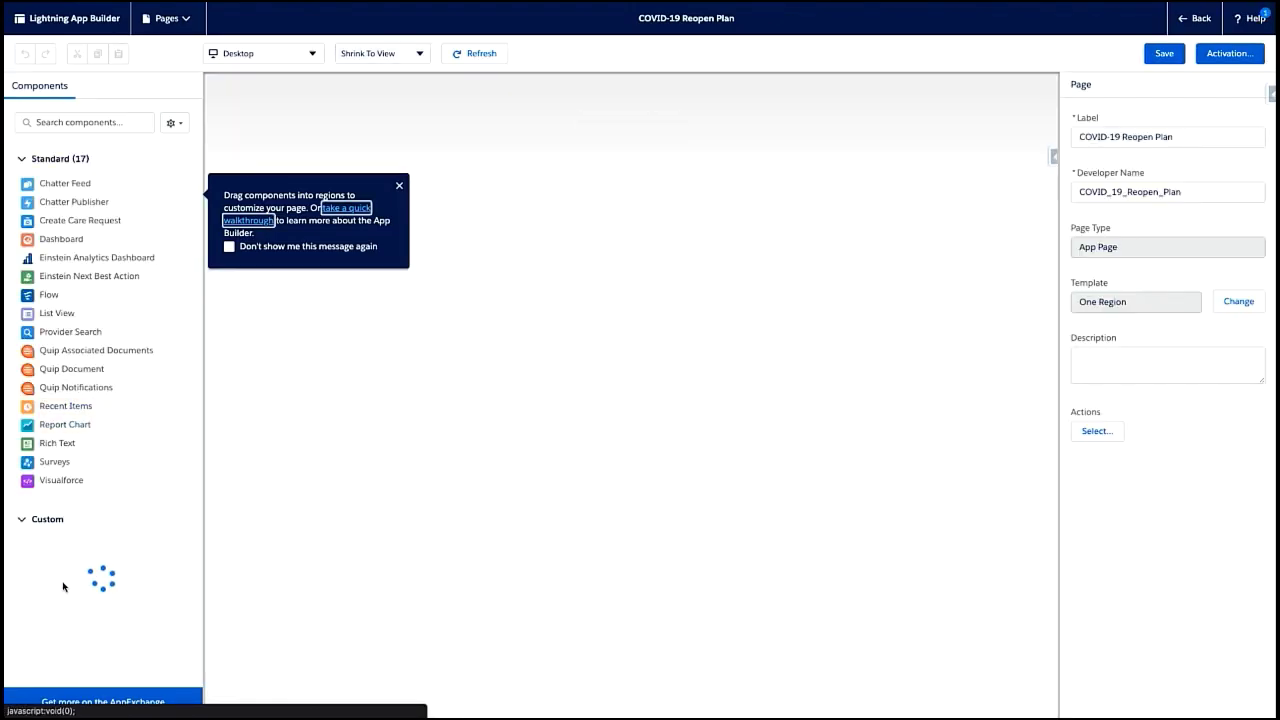
# - In Lightning App Builder, add a Tableau Visualization component to the COVID-19 Reopen Plan page and point it to the copied view link
pyautogui.scroll(-1, 64, 560)
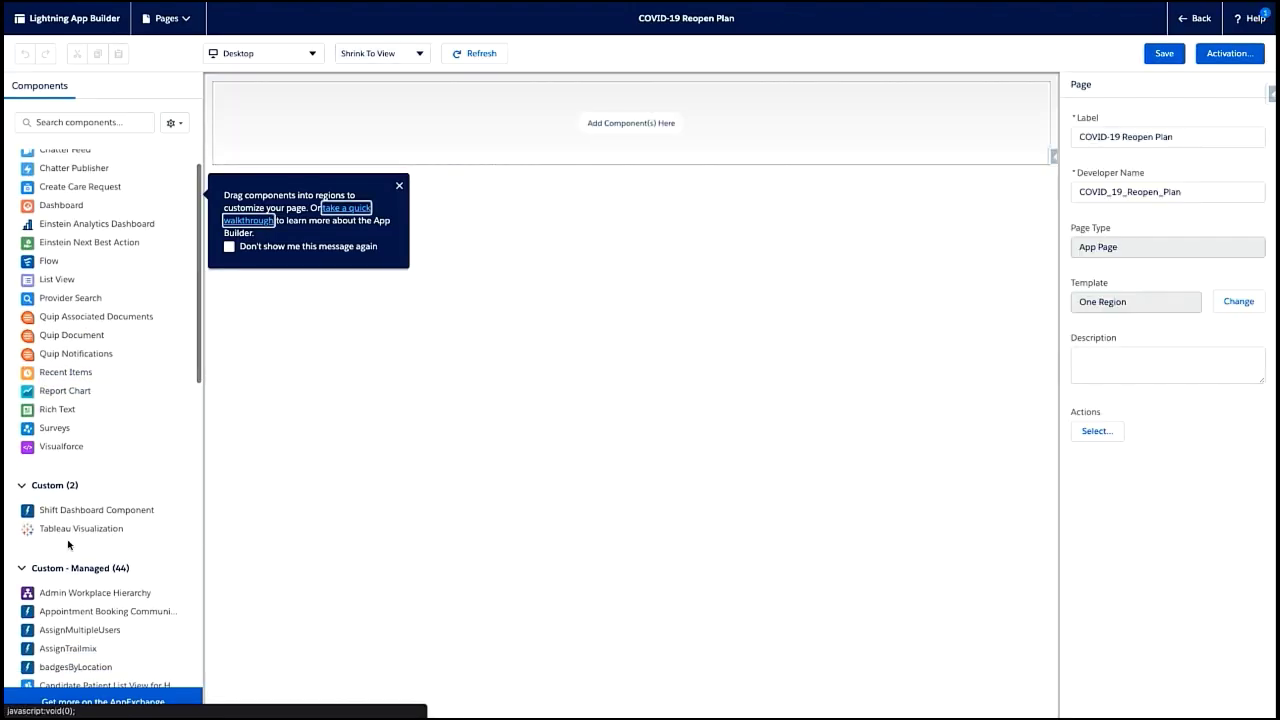
pyautogui.moveTo(64, 533); pyautogui.dragTo(630, 123)
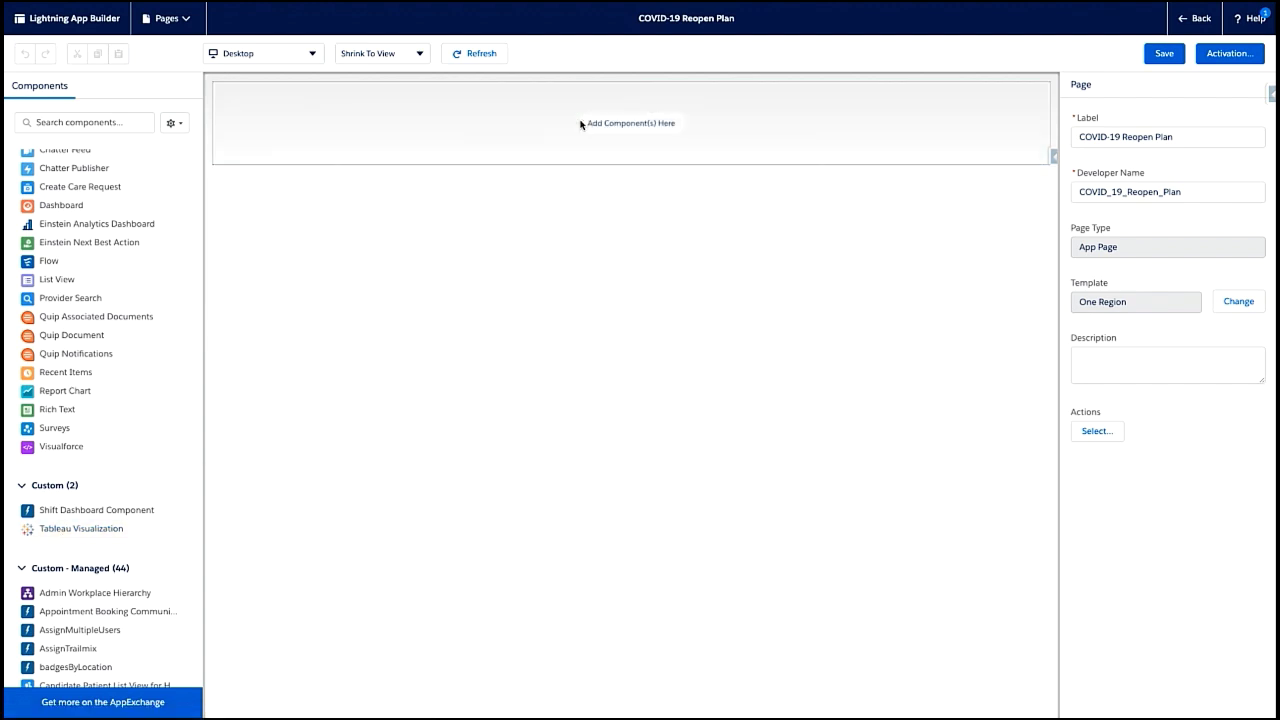
pyautogui.tripleClick(1146, 138)
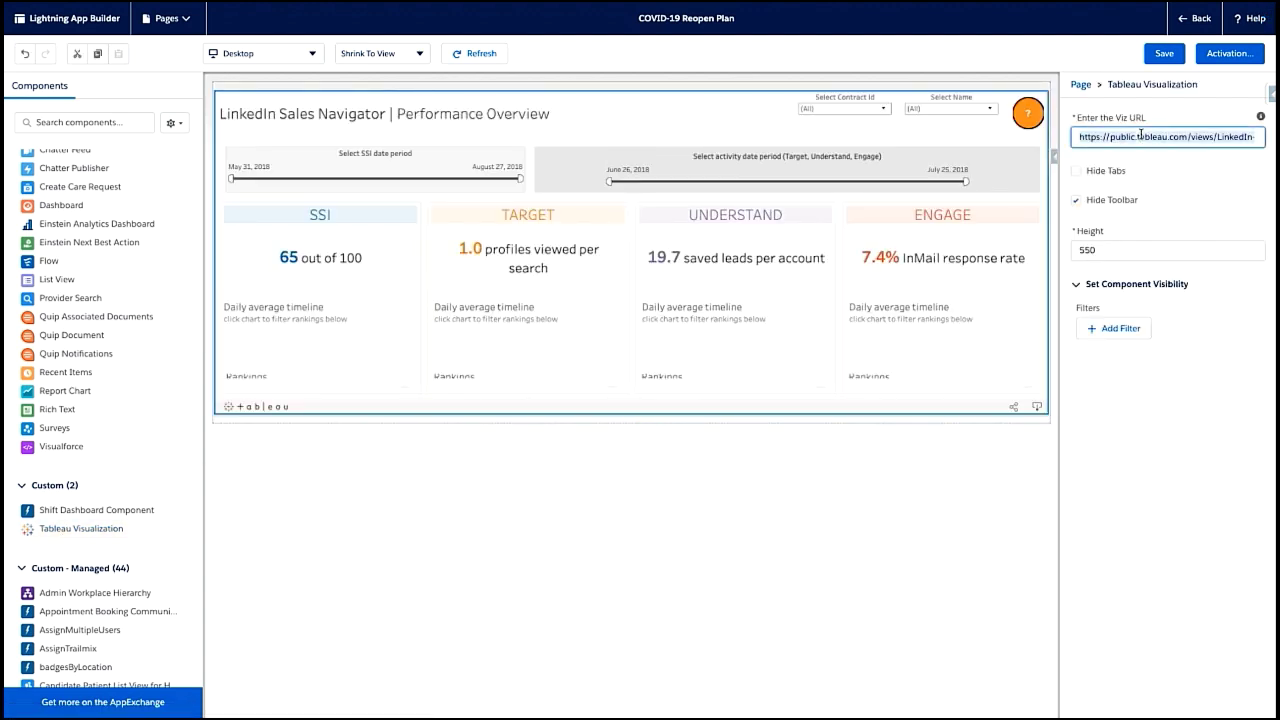
pyautogui.hotkey('ctrl', 'v')
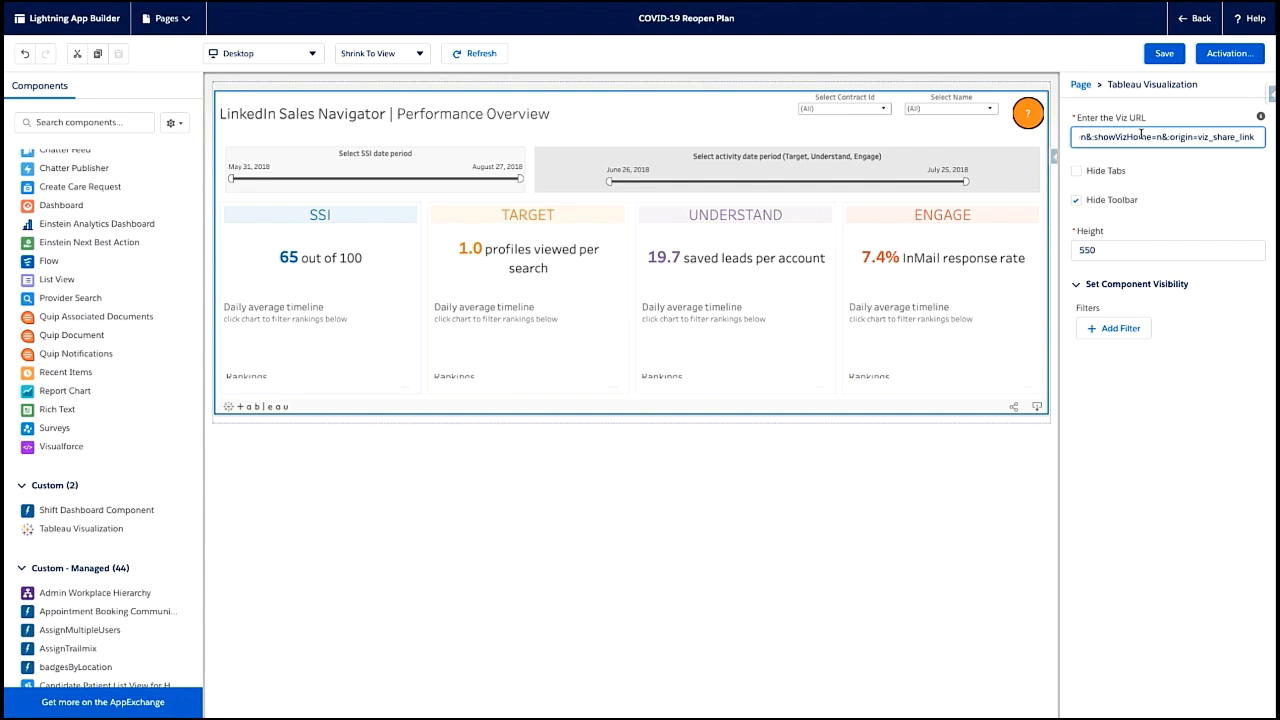
# - Set the Tableau Visualization component's height to 950 and save the page
pyautogui.click(1078, 250)
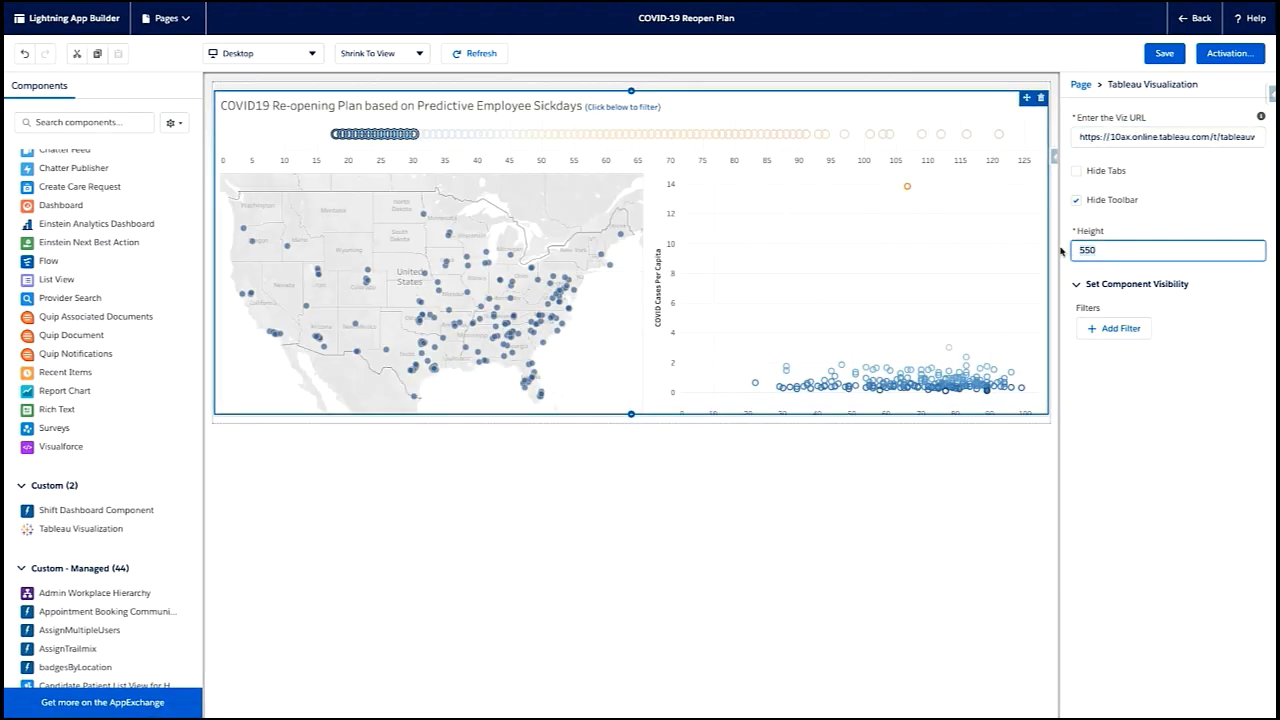
pyautogui.write('9')
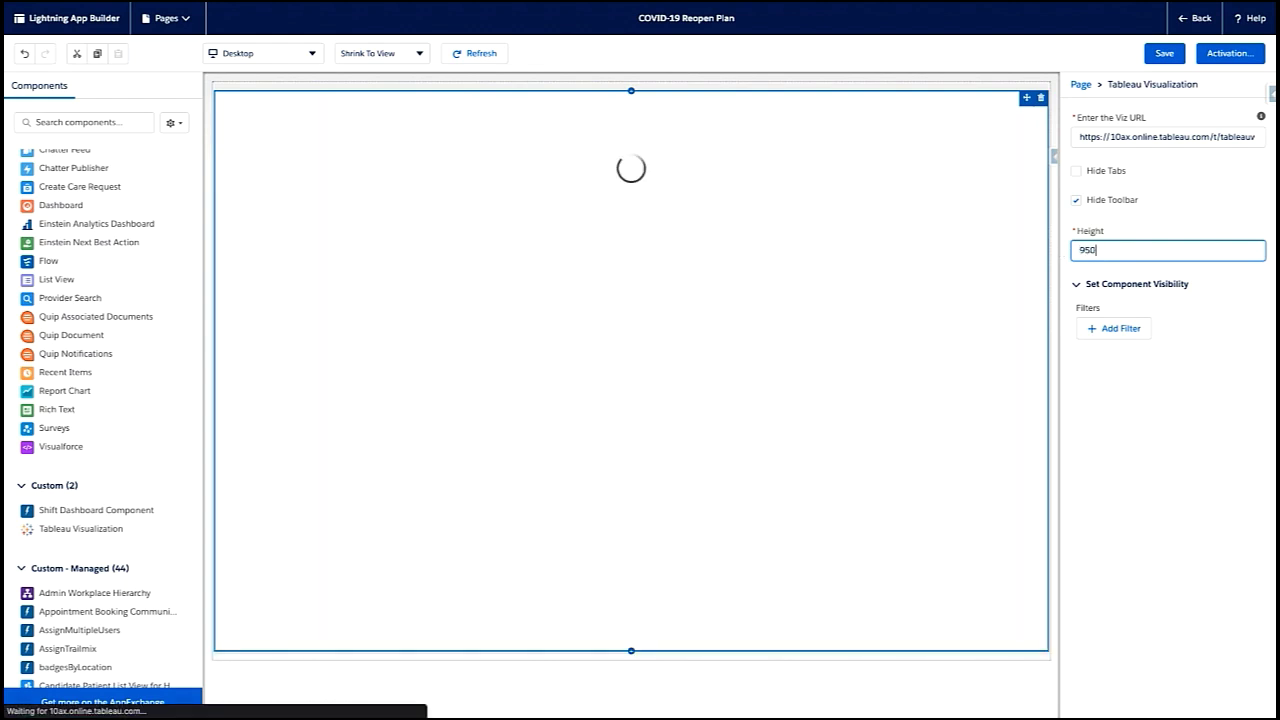
pyautogui.click(1168, 50)
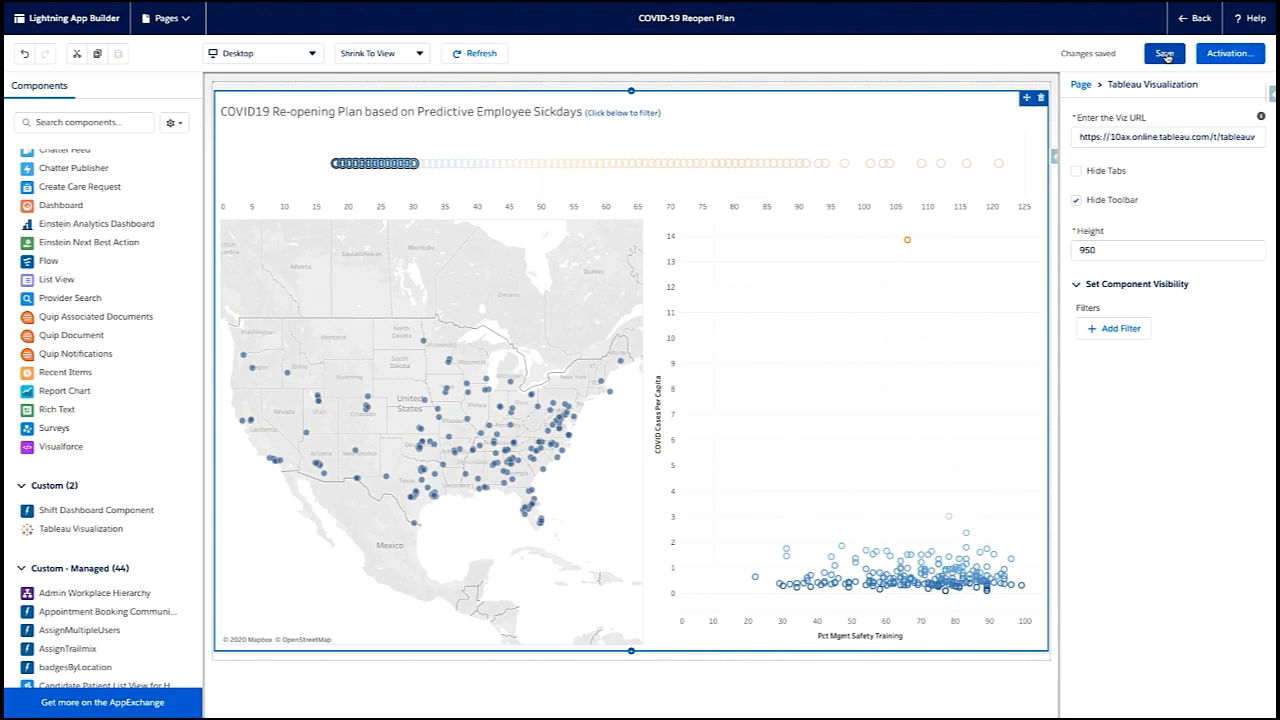